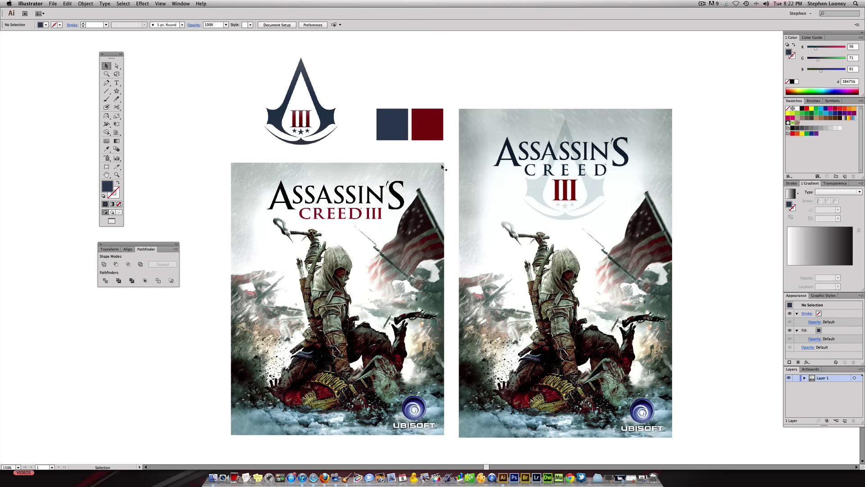
# Try moving the Assassin's Creed III title logo off the second poster, and undo the move.
pyautogui.moveTo(414, 83)
pyautogui.mouseDown()
pyautogui.moveTo(417, 129)
pyautogui.moveTo(415, 93)
pyautogui.mouseUp()
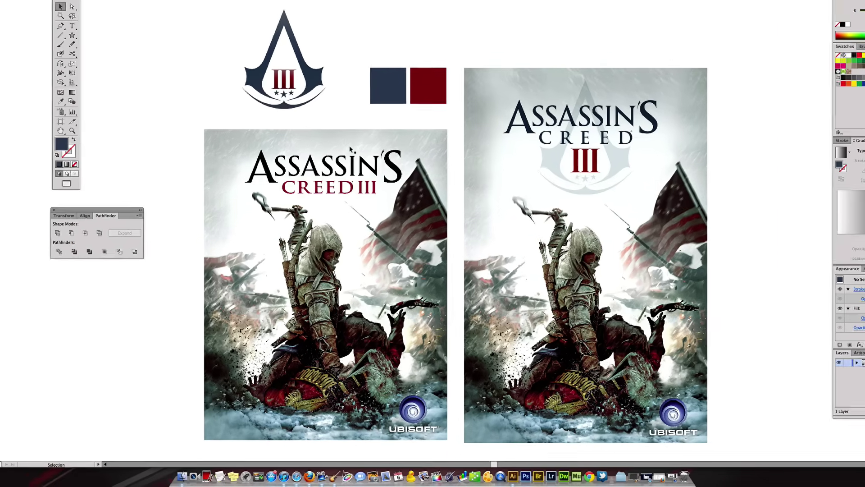
pyautogui.click(349, 145)
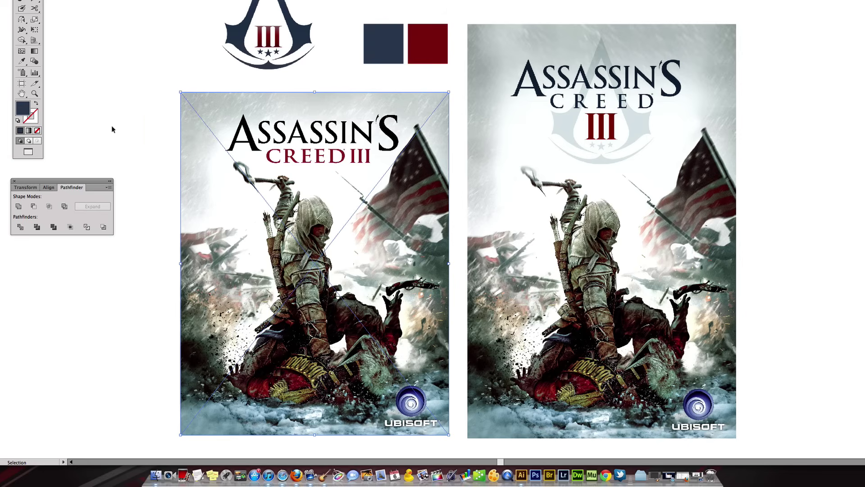
pyautogui.click(112, 126)
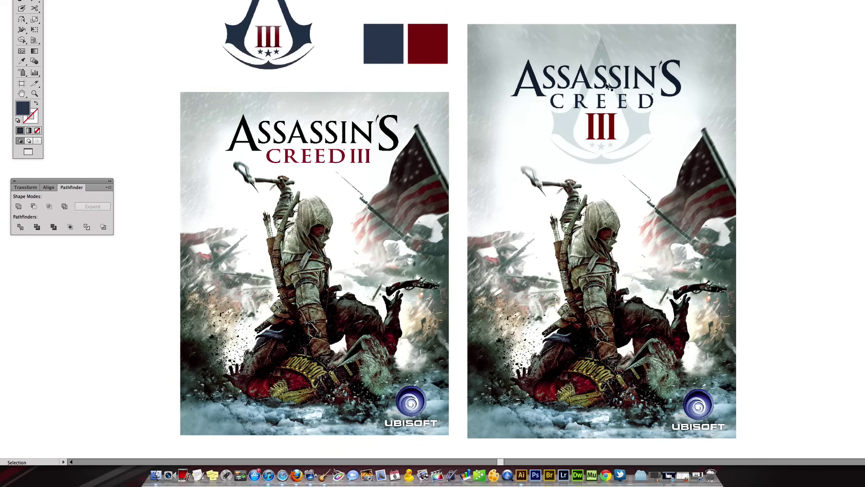
pyautogui.moveTo(589, 88); pyautogui.dragTo(811, 88)
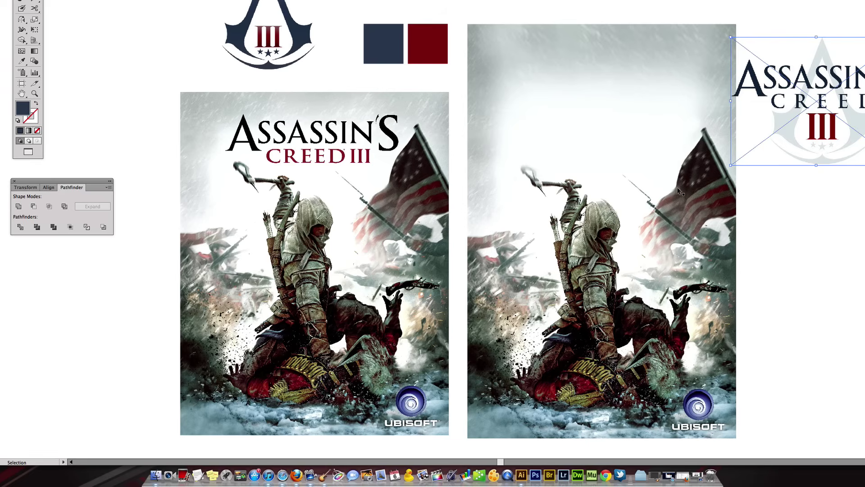
pyautogui.moveTo(666, 111); pyautogui.dragTo(615, 112)
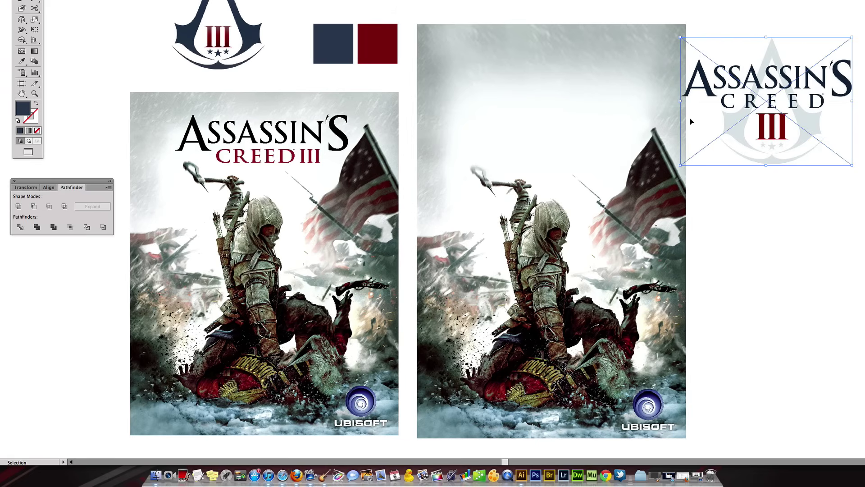
pyautogui.press('super+z')
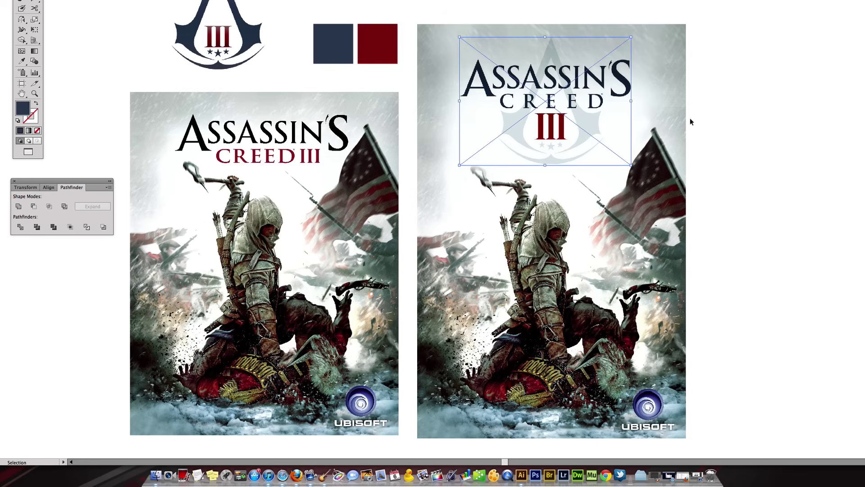
pyautogui.click(767, 122)
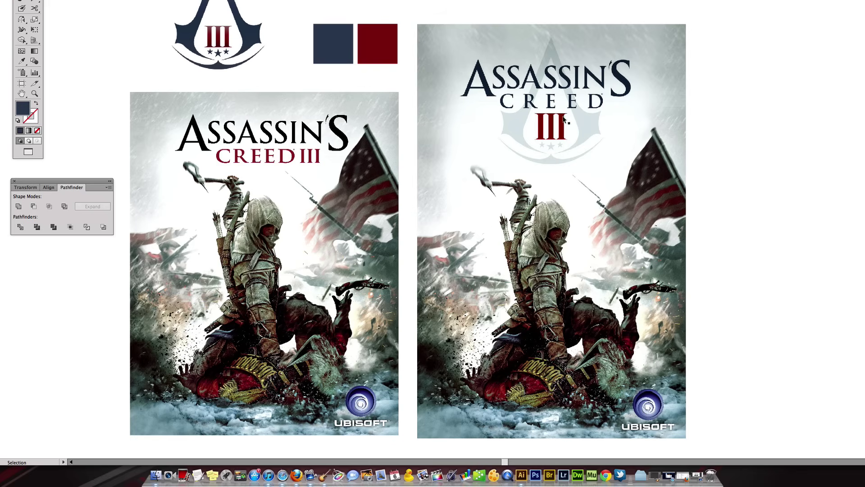
# Move the Assassin's Creed III title logo off the second poster to the empty canvas above it.
pyautogui.click(534, 87)
pyautogui.scroll(5, 524, 96)
pyautogui.moveTo(510, 246); pyautogui.dragTo(507, 17)
pyautogui.moveTo(486, 86); pyautogui.dragTo(420, 151)
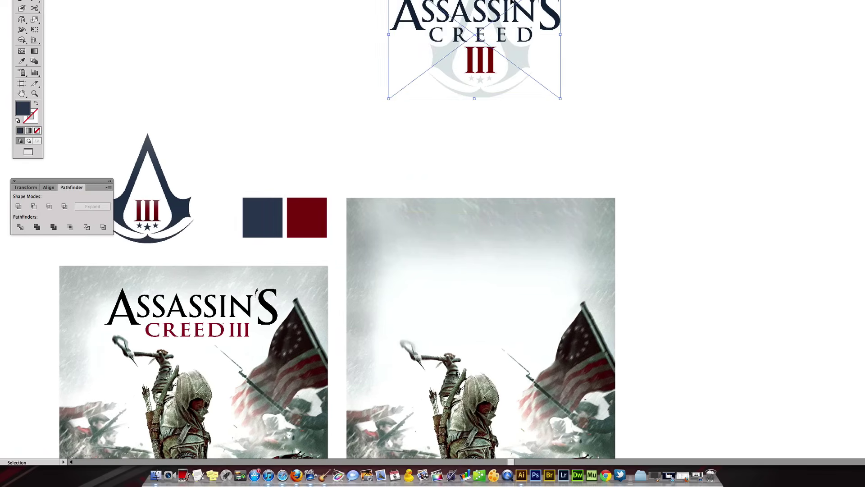
pyautogui.moveTo(510, 1); pyautogui.dragTo(507, 14)
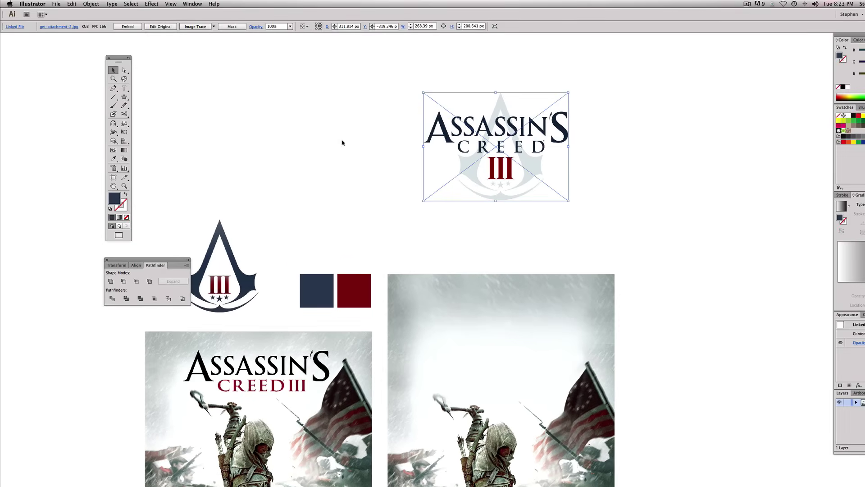
# Move the standalone emblem image to the empty canvas beside the title logo and lock it in place.
pyautogui.moveTo(342, 174); pyautogui.dragTo(353, 146)
pyautogui.moveTo(199, 187)
pyautogui.mouseDown()
pyautogui.moveTo(275, 287)
pyautogui.moveTo(481, 208)
pyautogui.moveTo(730, 133)
pyautogui.moveTo(441, 194)
pyautogui.moveTo(484, 164)
pyautogui.mouseUp()
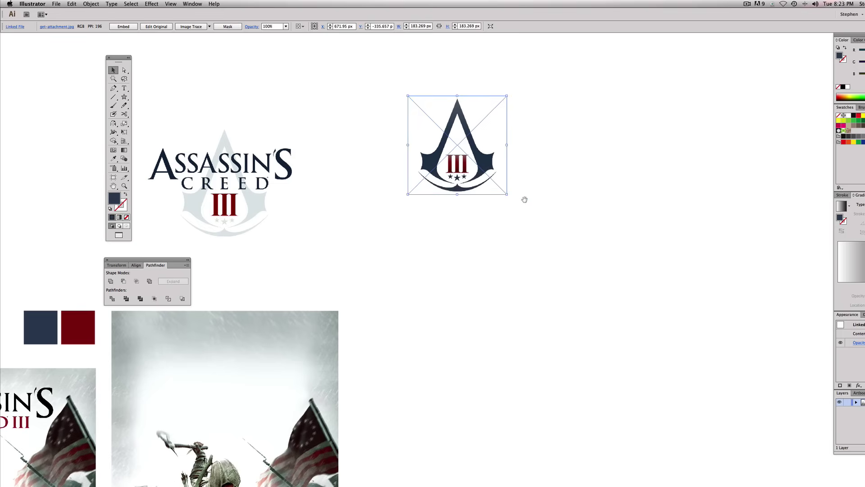
pyautogui.moveTo(524, 199); pyautogui.dragTo(539, 214)
pyautogui.moveTo(387, 72); pyautogui.dragTo(609, 294)
pyautogui.moveTo(540, 294)
pyautogui.mouseDown()
pyautogui.moveTo(606, 297)
pyautogui.moveTo(614, 282)
pyautogui.mouseUp()
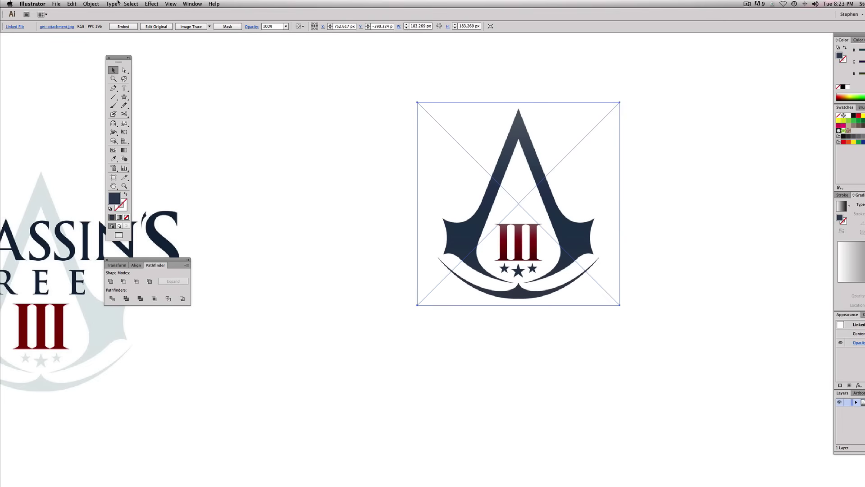
pyautogui.click(91, 4)
pyautogui.moveTo(112, 43)
pyautogui.click(181, 44)
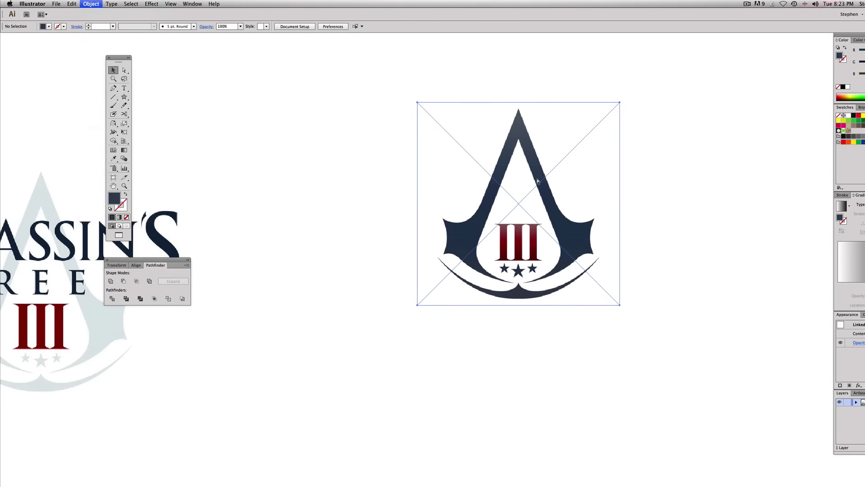
# Start a Pen tool outline at the emblem's apex, trace down the outer edge to the left wing's upper tip, and remove the fill.
pyautogui.click(113, 88)
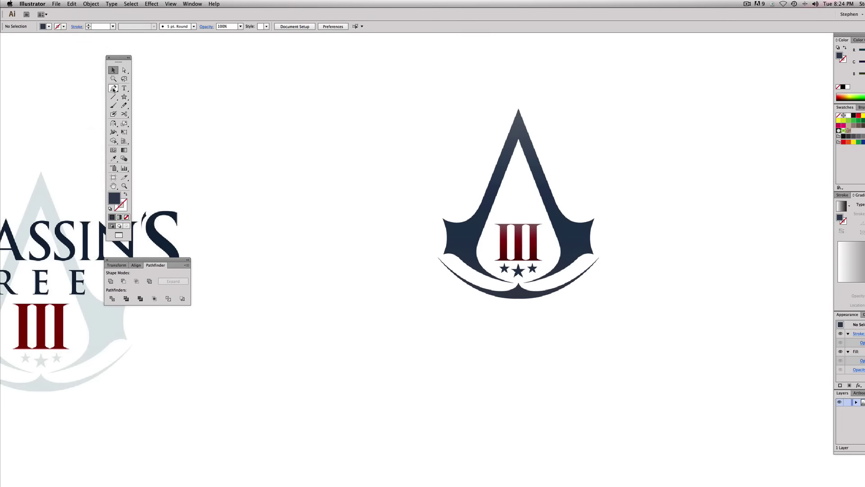
pyautogui.moveTo(388, 77); pyautogui.dragTo(658, 333)
pyautogui.click(502, 75)
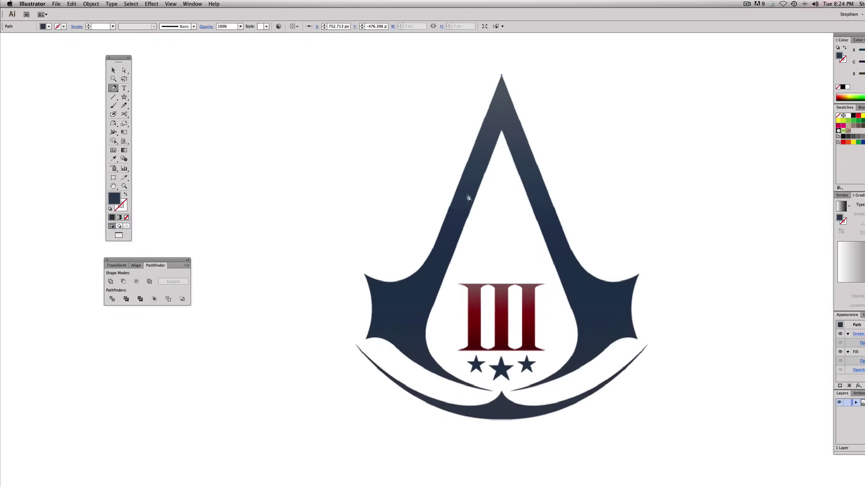
pyautogui.click(432, 257)
pyautogui.click(401, 280)
pyautogui.click(365, 275)
pyautogui.click(126, 217)
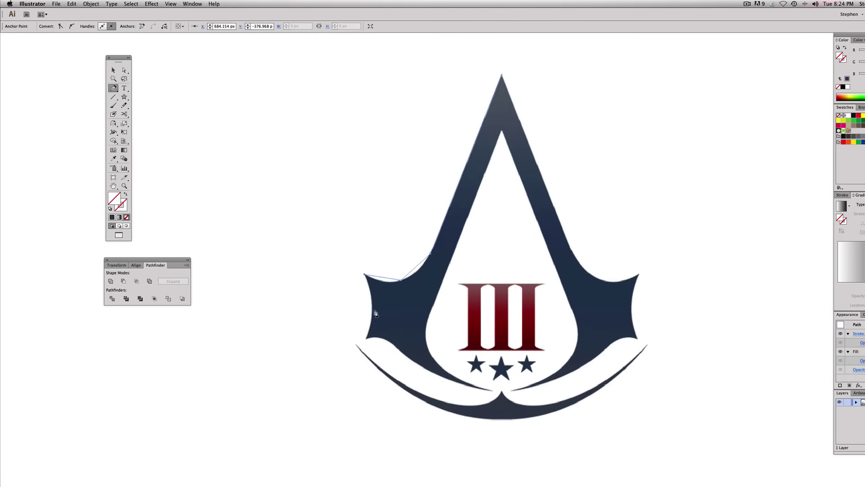
# Continue the outline around the left wing, along the lower edge and up the inner edge, closing the path at the apex.
pyautogui.click(372, 307)
pyautogui.click(366, 338)
pyautogui.moveTo(392, 343); pyautogui.dragTo(406, 357)
pyautogui.moveTo(452, 381); pyautogui.dragTo(494, 394)
pyautogui.click(492, 391)
pyautogui.click(425, 340)
pyautogui.click(434, 299)
pyautogui.click(502, 130)
pyautogui.click(502, 77)
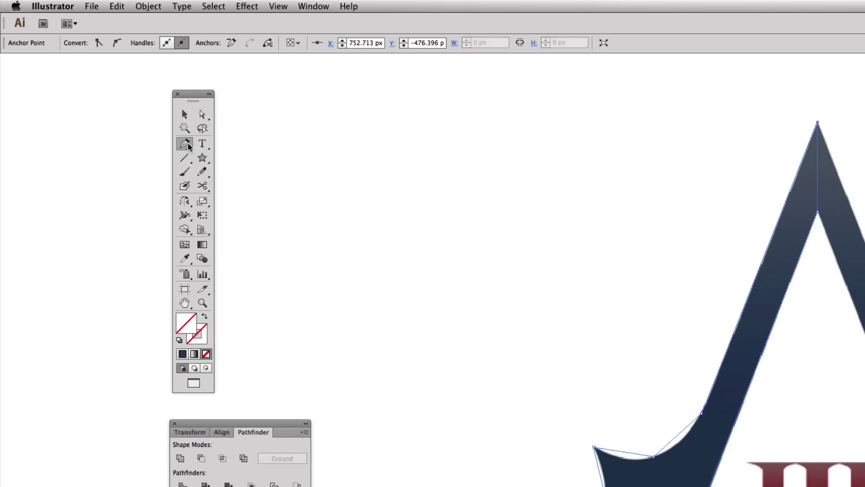
# Curve the straight segments on the left wing and inner edge with the Convert Anchor Point tool to match the emblem.
pyautogui.moveTo(187, 146); pyautogui.dragTo(243, 186)
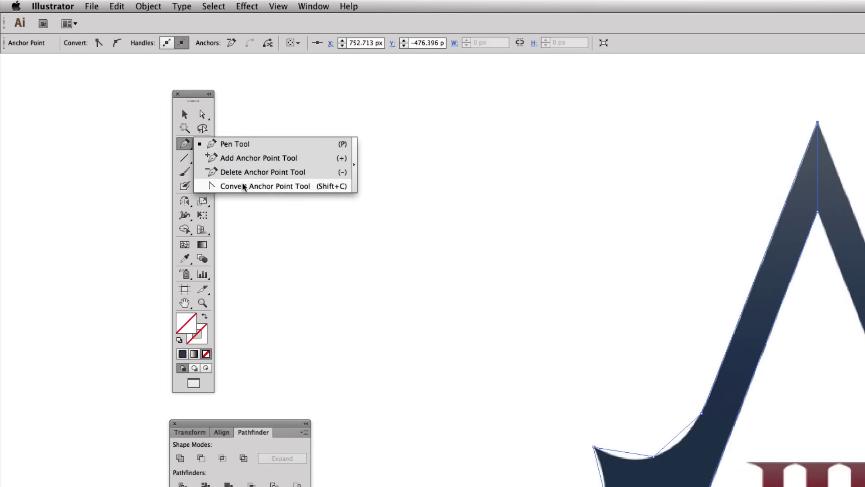
pyautogui.moveTo(244, 187); pyautogui.dragTo(243, 187)
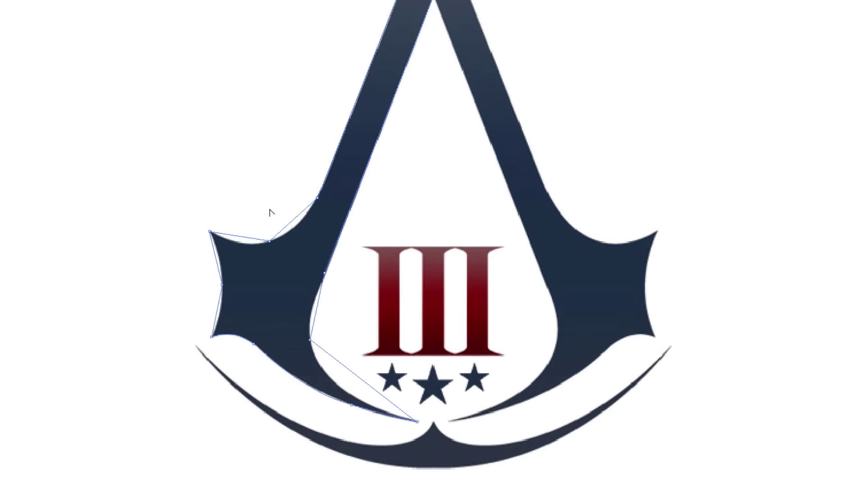
pyautogui.click(270, 241)
pyautogui.moveTo(269, 241); pyautogui.dragTo(239, 253)
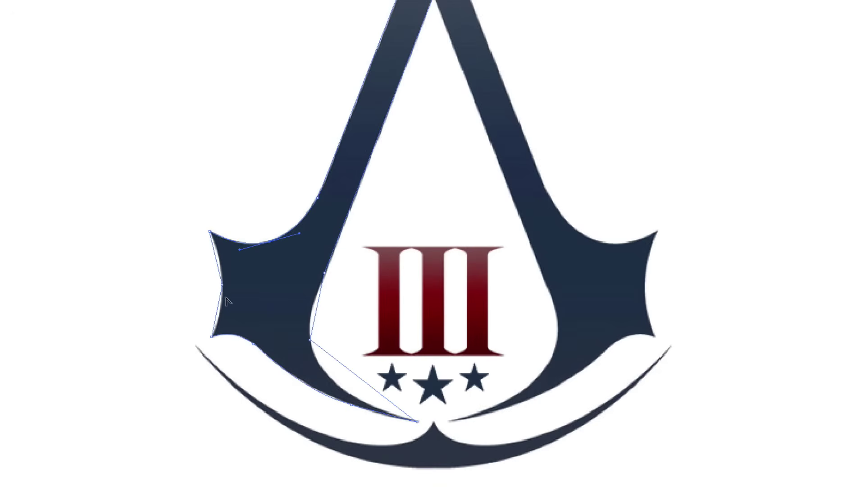
pyautogui.moveTo(228, 301); pyautogui.dragTo(225, 315)
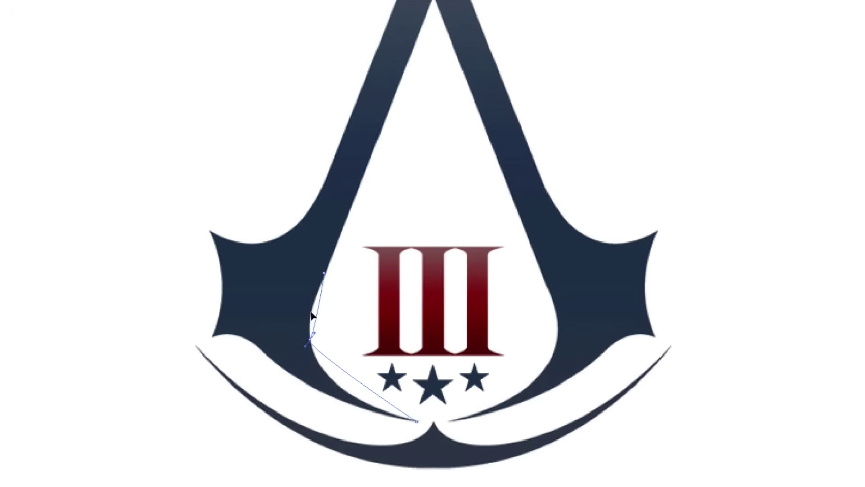
pyautogui.moveTo(313, 316); pyautogui.dragTo(301, 280)
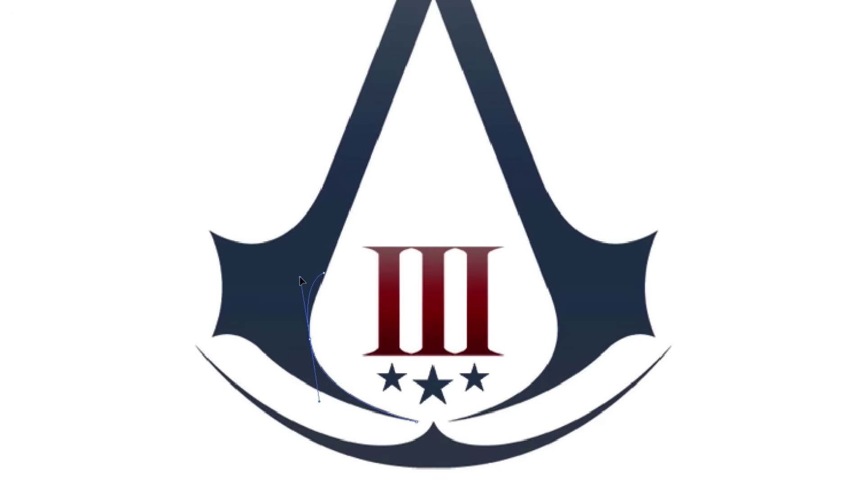
pyautogui.moveTo(301, 280); pyautogui.dragTo(301, 277)
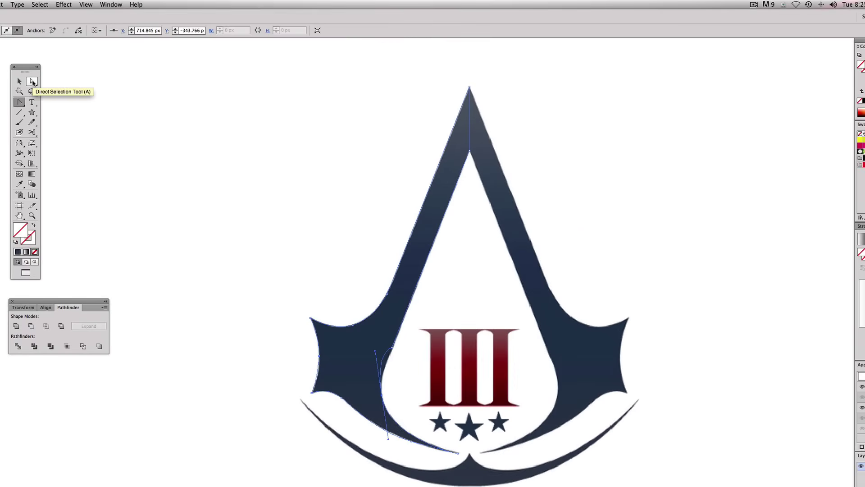
# Shorten the inner curve's upper direction handle so the path follows the emblem's edge, and deselect the path.
pyautogui.click(32, 82)
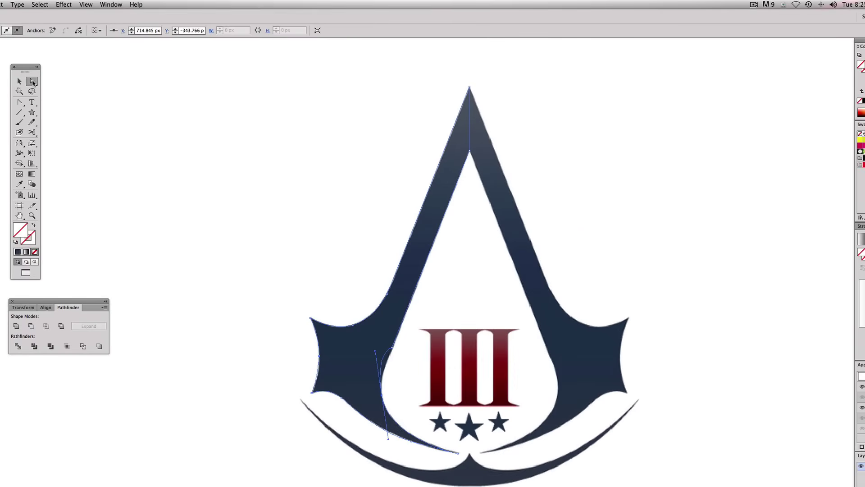
pyautogui.click(374, 351)
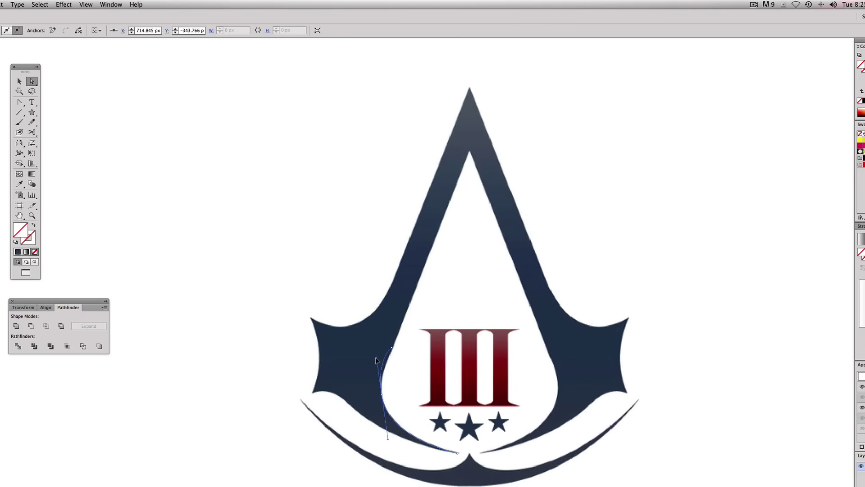
pyautogui.moveTo(376, 364); pyautogui.dragTo(379, 381)
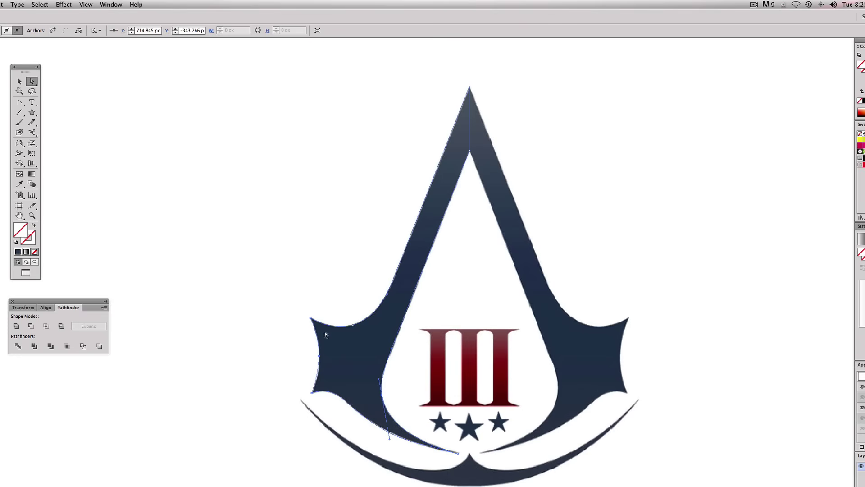
pyautogui.click(19, 81)
pyautogui.click(355, 196)
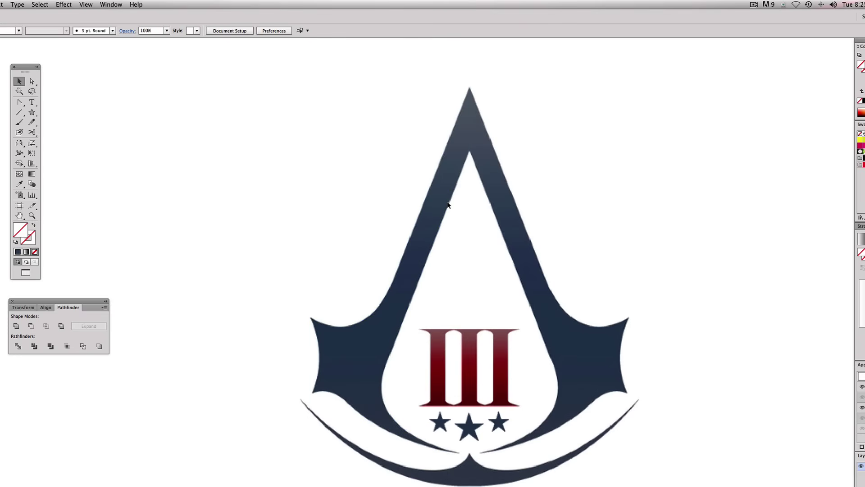
# Fill the traced left half of the emblem with the magenta swatch.
pyautogui.click(430, 202)
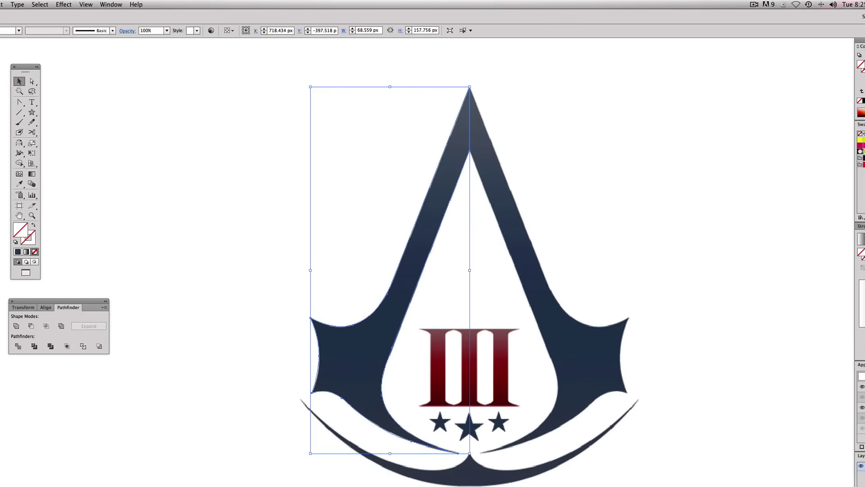
pyautogui.click(862, 146)
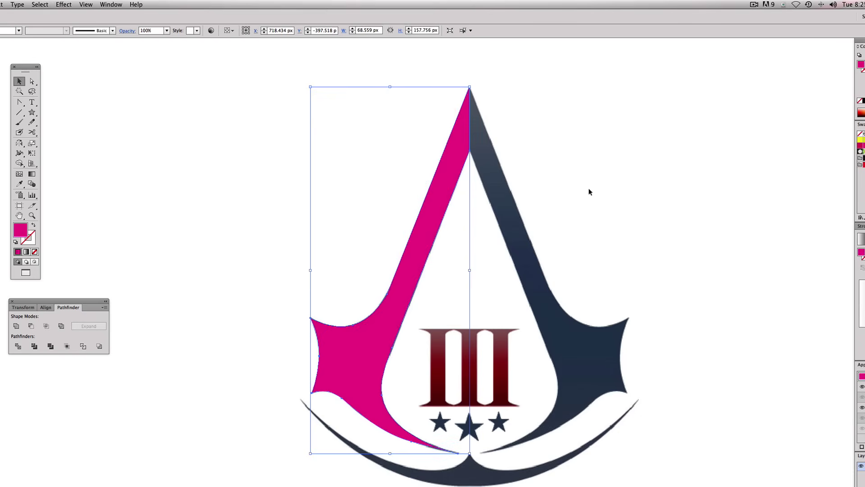
pyautogui.click(517, 214)
# Duplicate the magenta half beside the emblem and reflect the copy horizontally.
pyautogui.click(414, 274)
pyautogui.moveTo(413, 255); pyautogui.dragTo(613, 262)
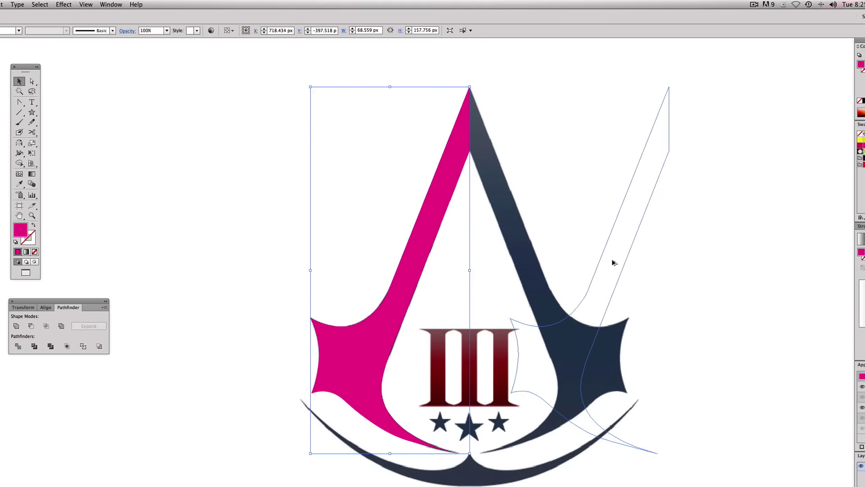
pyautogui.moveTo(613, 262); pyautogui.dragTo(709, 250)
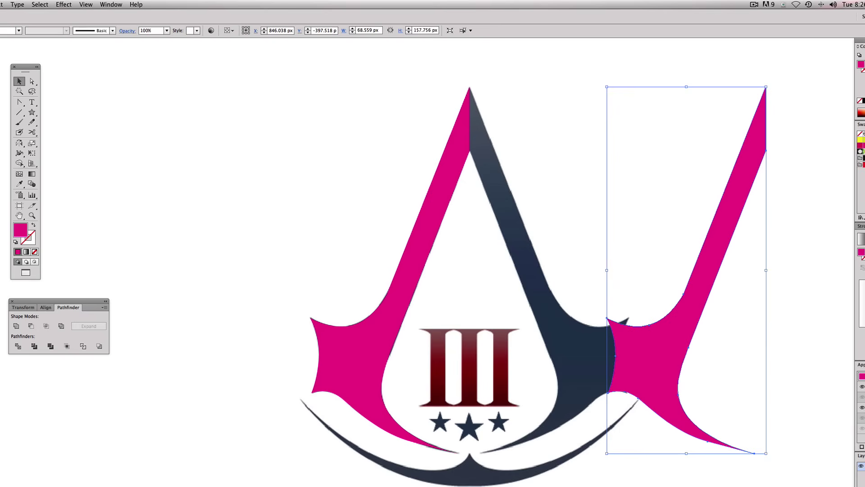
pyautogui.click(19, 143)
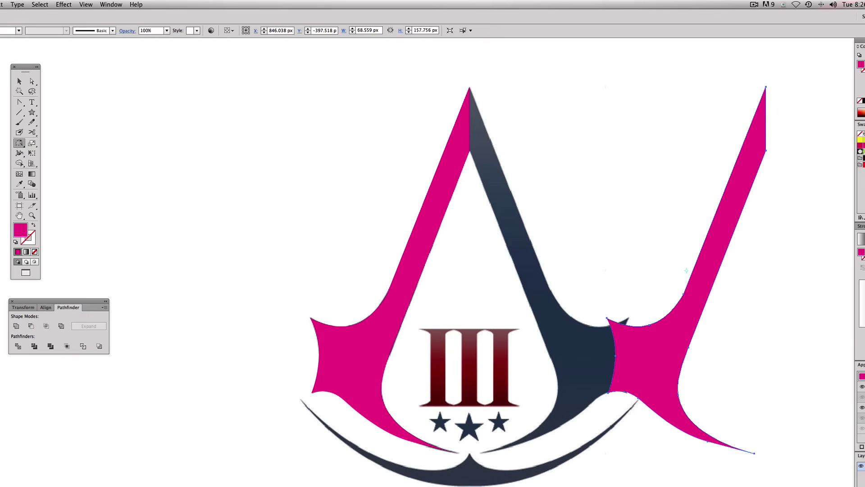
pyautogui.moveTo(543, 268); pyautogui.dragTo(684, 351)
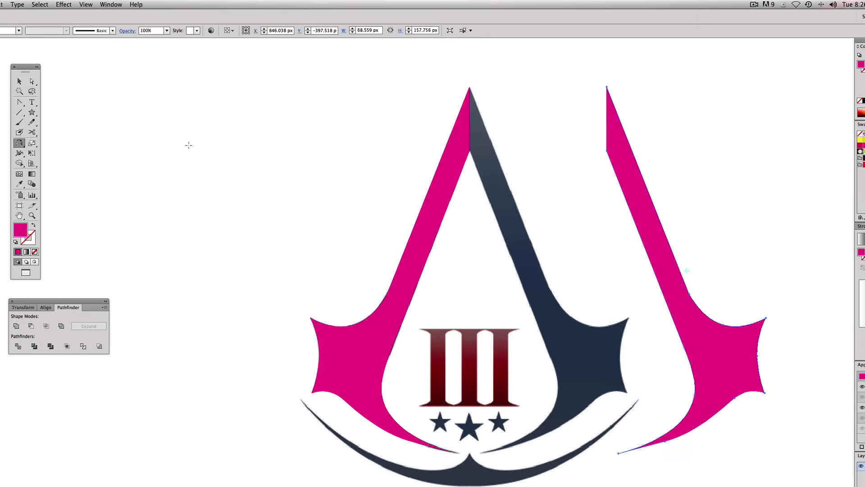
# Align the mirrored half over the emblem's right side so it meets the left half along the centre line.
pyautogui.press('v')
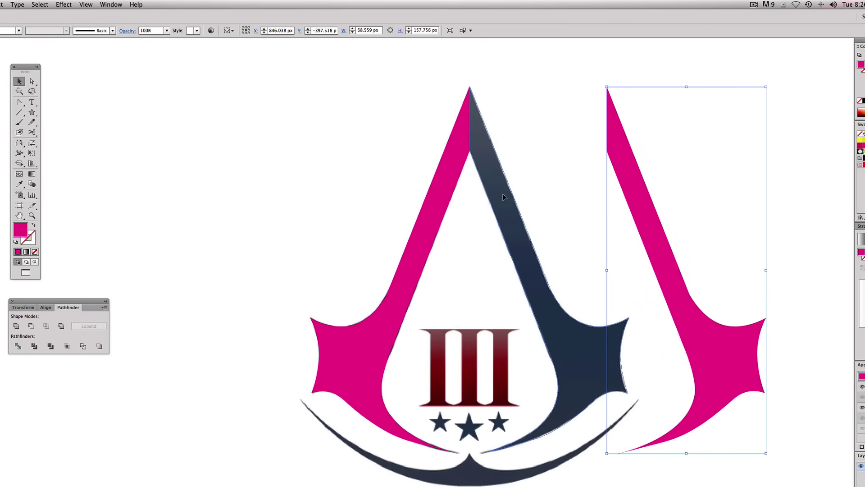
pyautogui.moveTo(502, 193); pyautogui.dragTo(502, 193)
pyautogui.click(567, 45)
pyautogui.click(483, 150)
pyautogui.keyDown('shift'); pyautogui.click(463, 150); pyautogui.keyUp('shift')
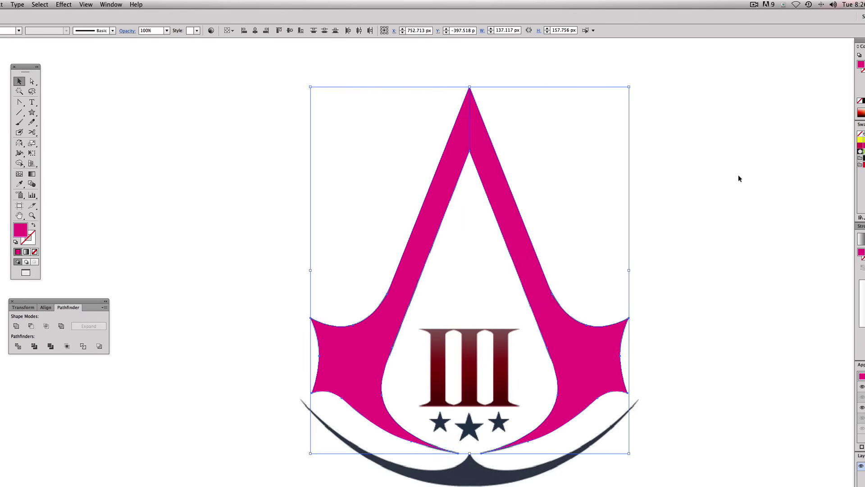
pyautogui.click(613, 196)
# Fill both emblem halves with a linear gradient and set its starting color stop to green.
pyautogui.click(487, 213)
pyautogui.keyDown('shift'); pyautogui.click(408, 201); pyautogui.keyUp('shift')
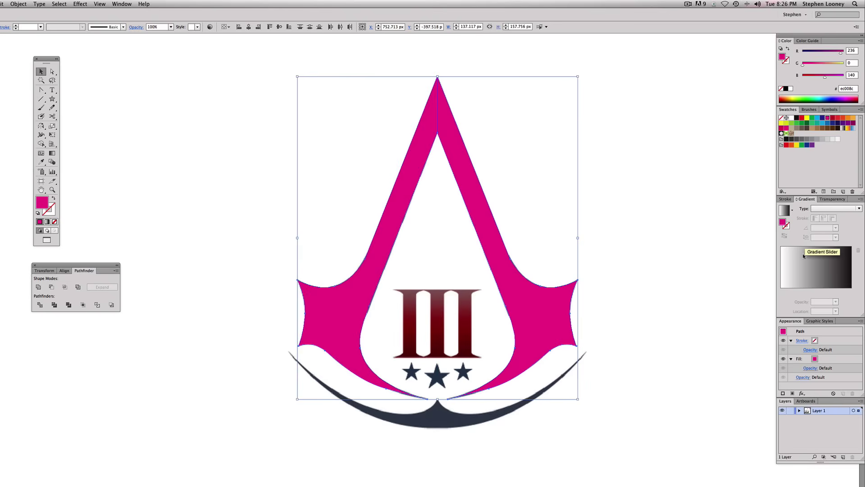
pyautogui.click(803, 267)
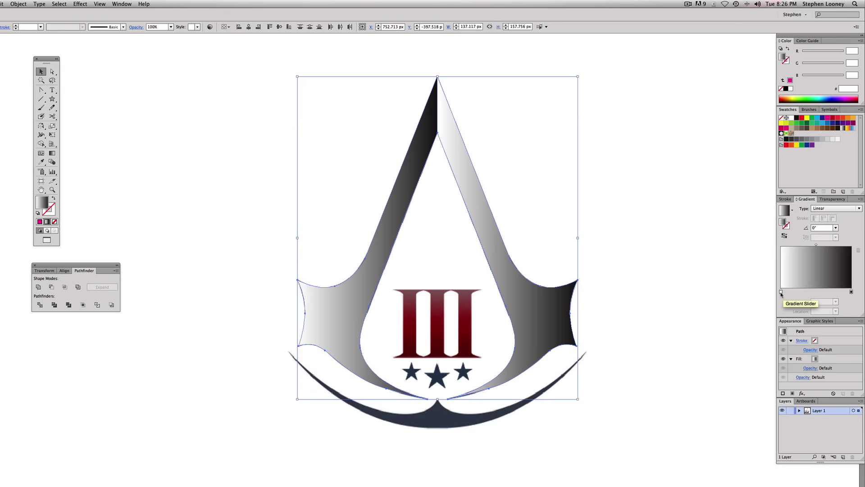
pyautogui.moveTo(812, 118); pyautogui.dragTo(781, 293)
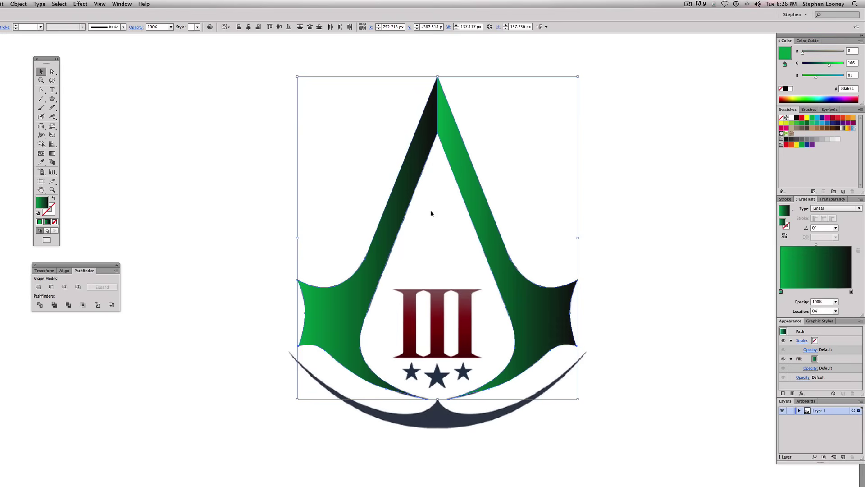
pyautogui.click(689, 225)
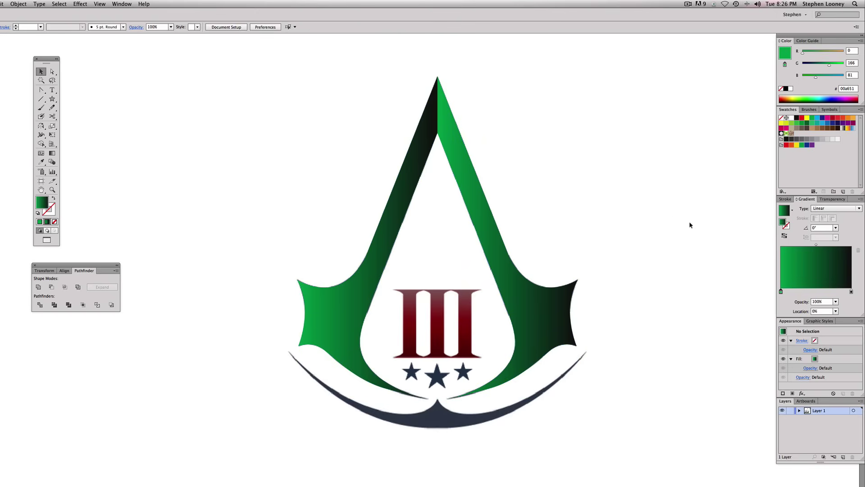
pyautogui.click(396, 242)
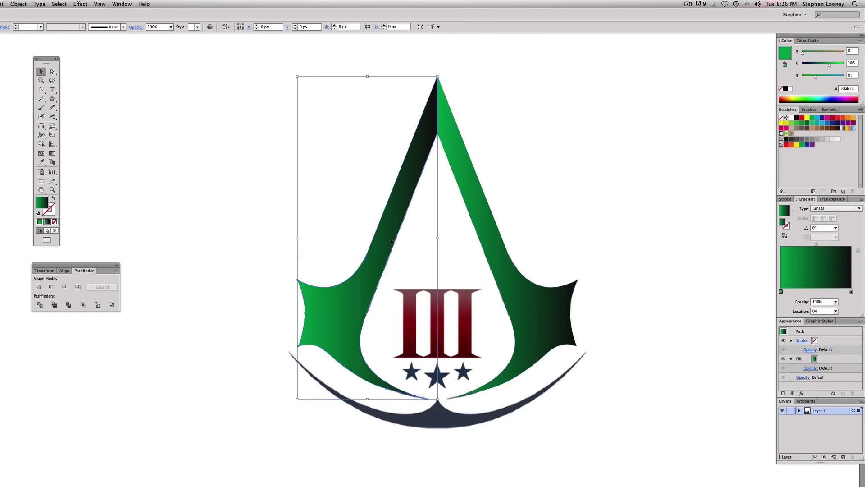
pyautogui.click(478, 207)
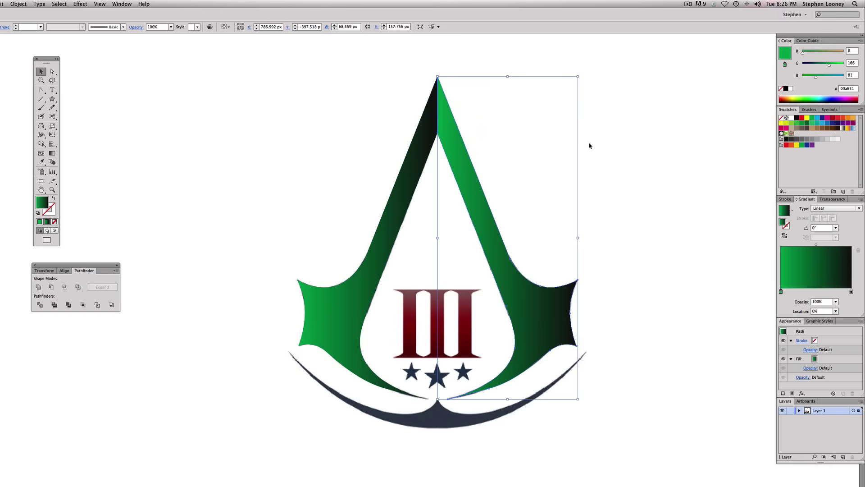
# Select both green emblem halves and merge them into a single shape with the Pathfinder's Unite mode.
pyautogui.scroll(5, 589, 146)
pyautogui.hscroll(-4, 589, 146)
pyautogui.press('space')
pyautogui.moveTo(524, 173); pyautogui.dragTo(446, 94)
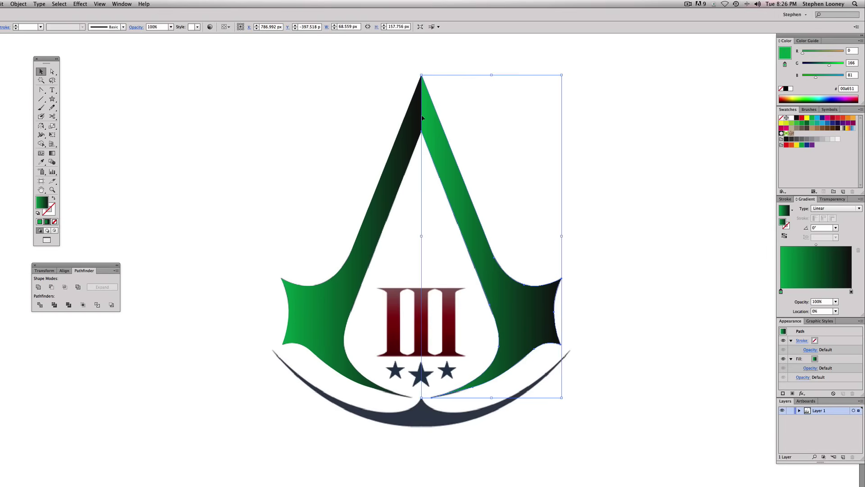
pyautogui.hscroll(-7, 547, 148)
pyautogui.keyDown('shift'); pyautogui.click(559, 154); pyautogui.keyUp('shift')
pyautogui.keyDown('shift'); pyautogui.click(586, 151); pyautogui.keyUp('shift')
pyautogui.moveTo(589, 155); pyautogui.dragTo(282, 140)
pyautogui.click(368, 68)
pyautogui.moveTo(214, 78); pyautogui.dragTo(429, 269)
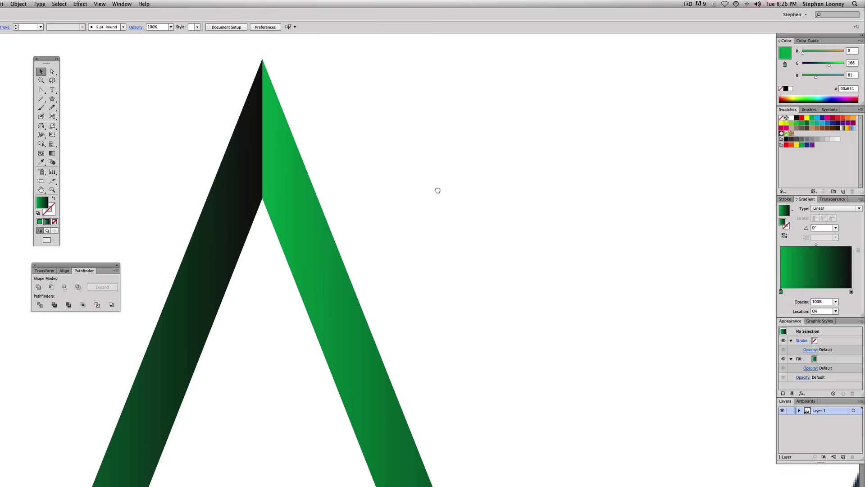
pyautogui.moveTo(437, 191); pyautogui.dragTo(453, 204)
pyautogui.moveTo(214, 69); pyautogui.dragTo(347, 274)
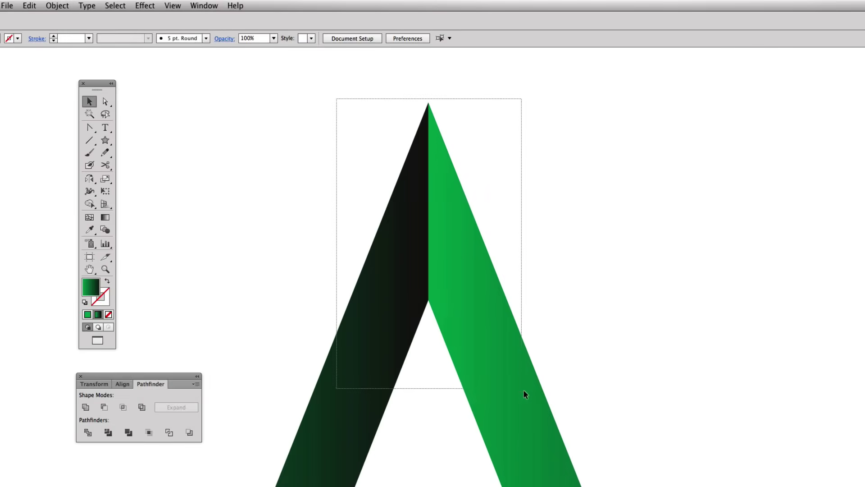
pyautogui.moveTo(523, 390); pyautogui.dragTo(527, 390)
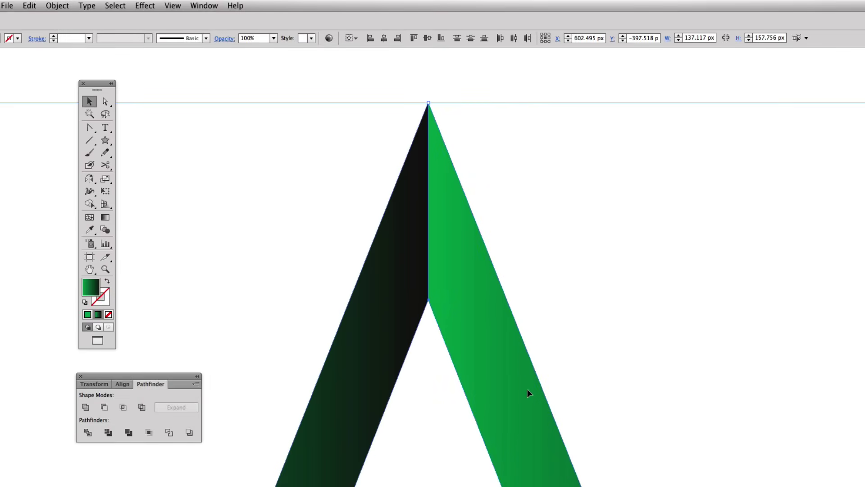
pyautogui.click(86, 409)
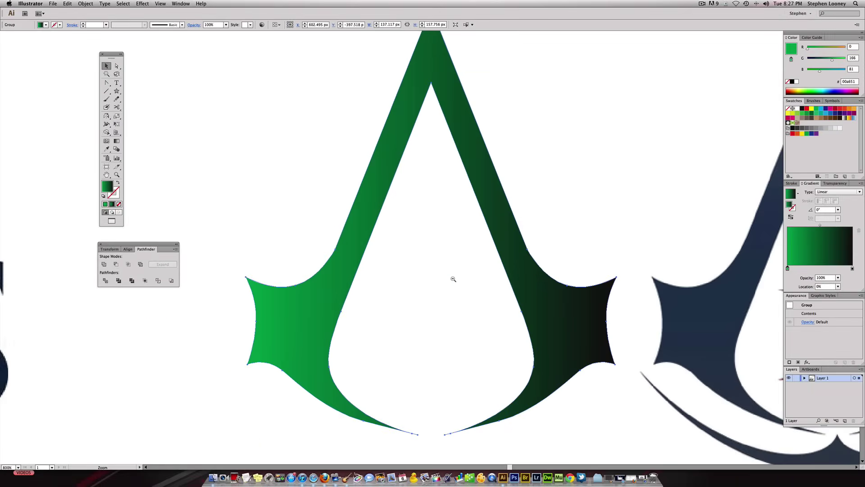
# Move the merged emblem shape off the reference image so it sits beside it, partly overlapping the reference's left side.
pyautogui.keyDown('alt'); pyautogui.keyDown('super'); pyautogui.click(453, 278); pyautogui.keyUp('super'); pyautogui.keyUp('alt')
pyautogui.keyDown('alt'); pyautogui.keyDown('super'); pyautogui.click(453, 279); pyautogui.keyUp('super'); pyautogui.keyUp('alt')
pyautogui.moveTo(451, 284); pyautogui.dragTo(408, 234)
pyautogui.press('super+z')
pyautogui.click(431, 326)
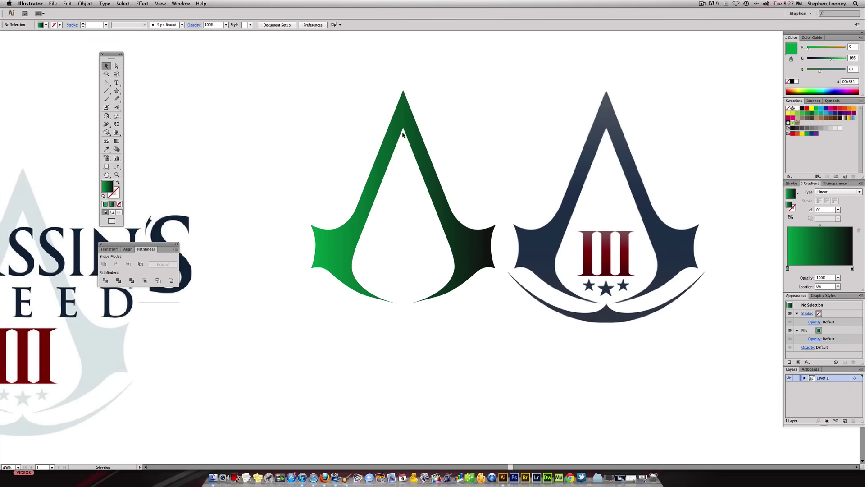
pyautogui.moveTo(403, 120); pyautogui.dragTo(463, 120)
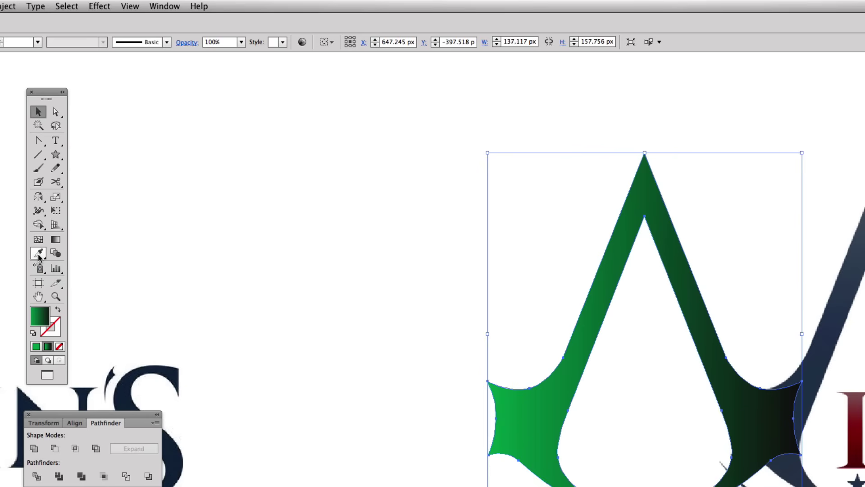
# Recolor the merged shape with the dark blue sampled from the reference emblem, and move it back over the reference.
pyautogui.click(39, 255)
pyautogui.click(593, 144)
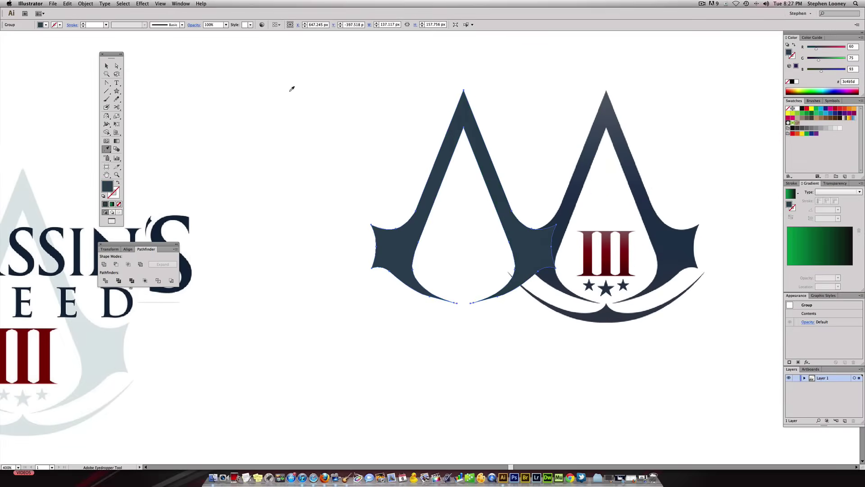
pyautogui.press('v')
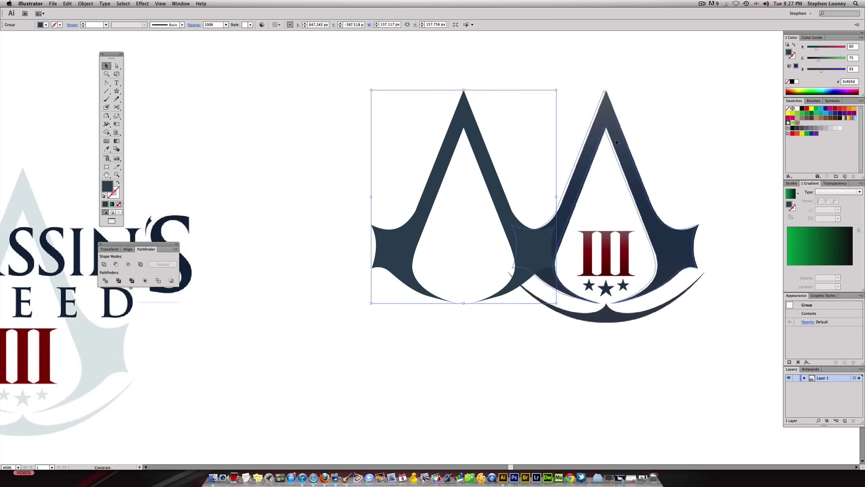
pyautogui.moveTo(617, 138); pyautogui.dragTo(618, 138)
# Draw a five-pointed star about 9 px wide over the left small star below the Roman numeral.
pyautogui.moveTo(599, 221); pyautogui.dragTo(463, 156)
pyautogui.moveTo(318, 118); pyautogui.dragTo(642, 318)
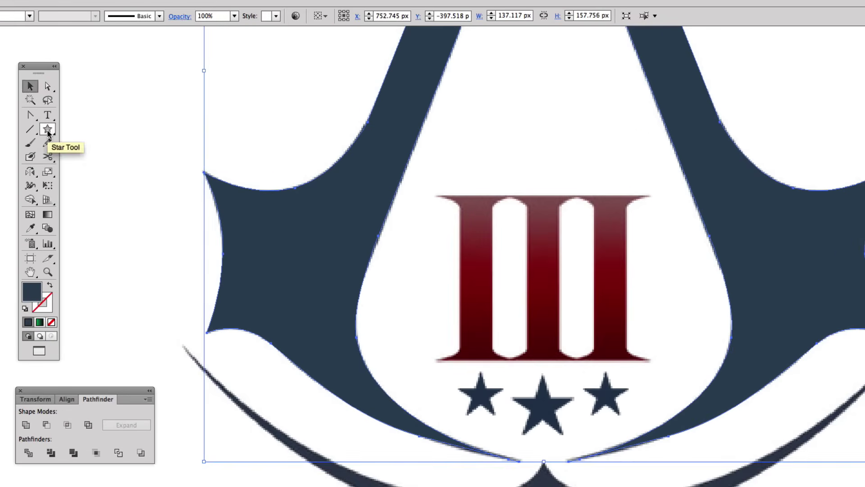
pyautogui.click(48, 130)
pyautogui.moveTo(479, 391); pyautogui.dragTo(494, 414)
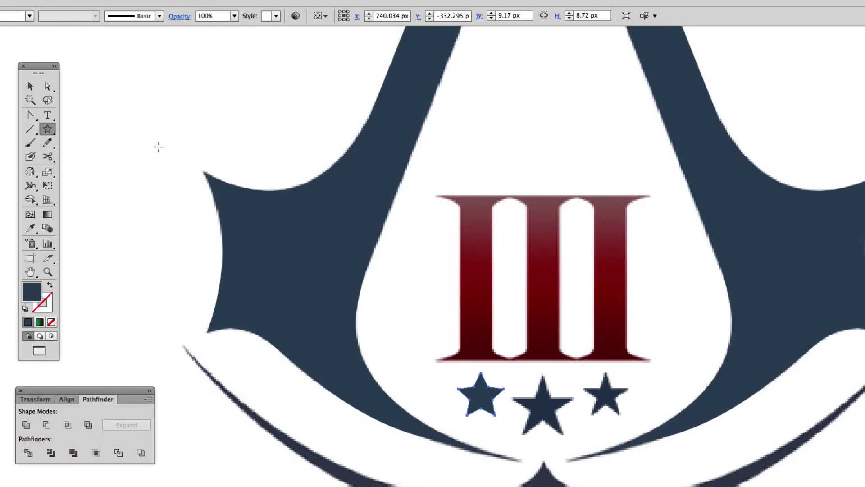
# Duplicate the small star onto the right and middle reference stars, and enlarge the middle copy to about 13 px wide.
pyautogui.click(28, 81)
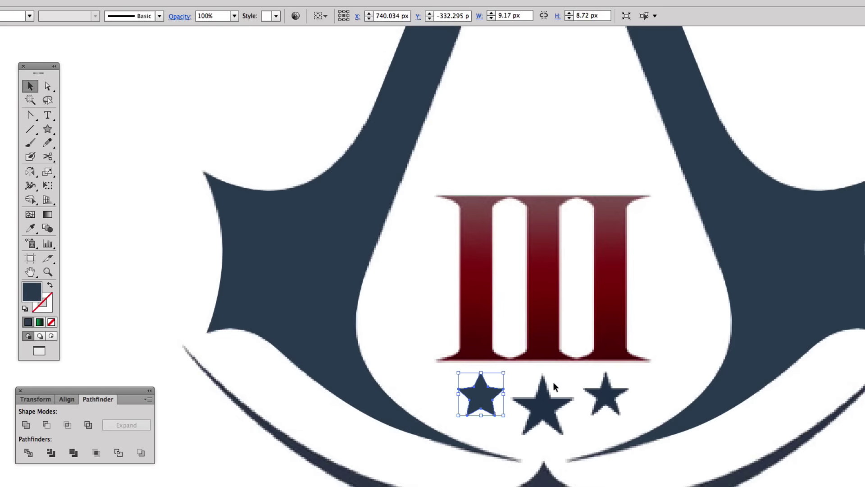
pyautogui.click(606, 398)
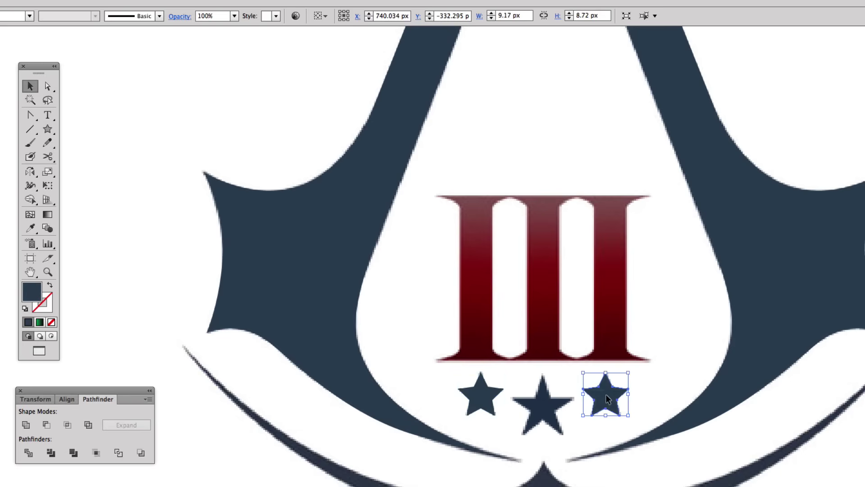
pyautogui.click(545, 415)
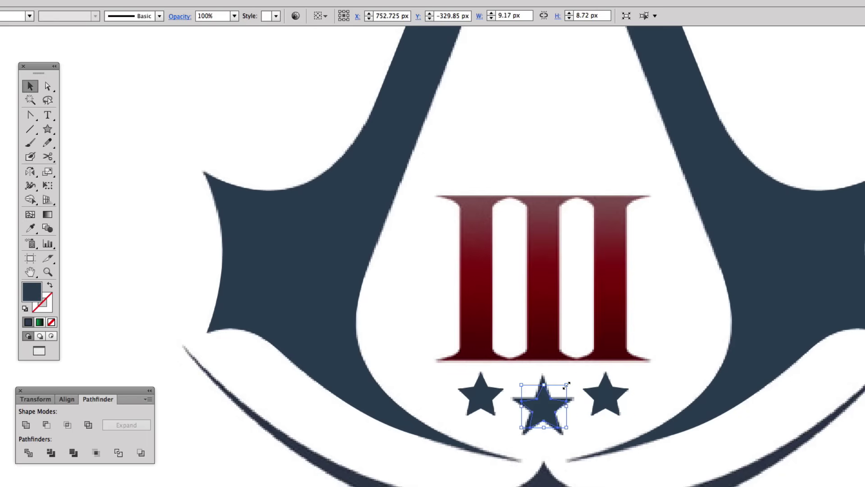
pyautogui.moveTo(576, 377); pyautogui.dragTo(578, 374)
# Create a 5-point star below the emblem with Radius 1 of 12 px and Radius 2 of 1 px.
pyautogui.click(47, 129)
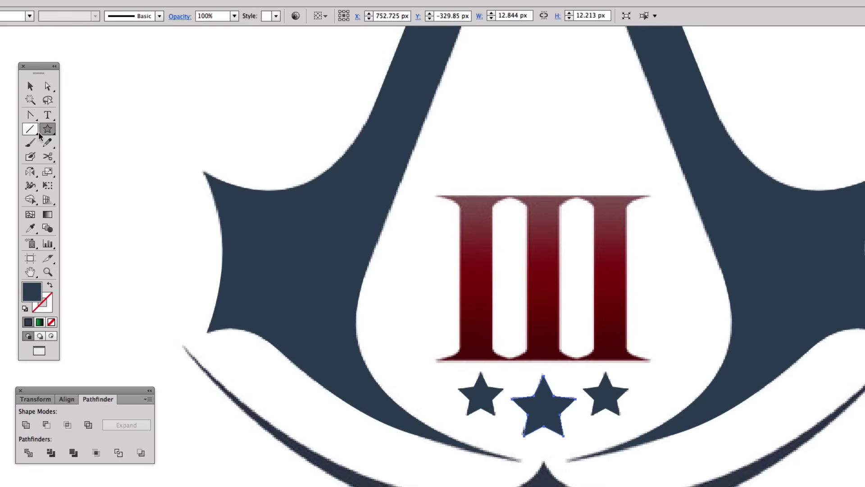
pyautogui.click(392, 358)
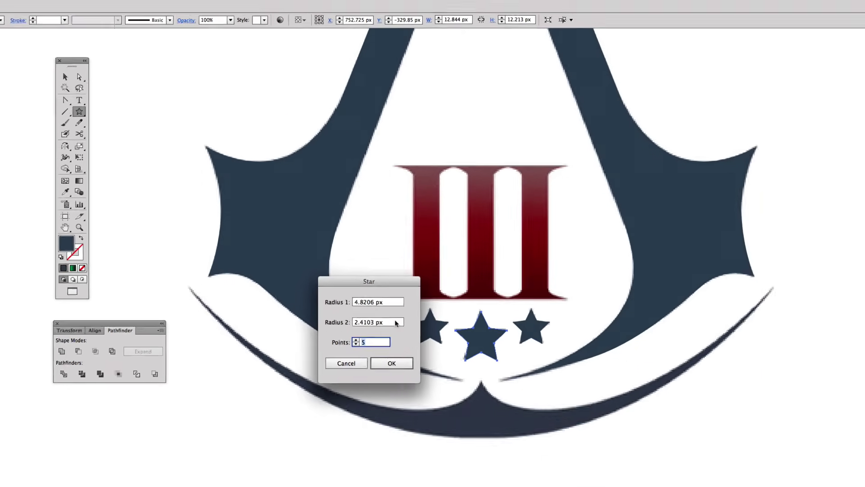
pyautogui.press('Tab')
pyautogui.write('5')
pyautogui.write('12')
pyautogui.press('Tab')
pyautogui.write('2')
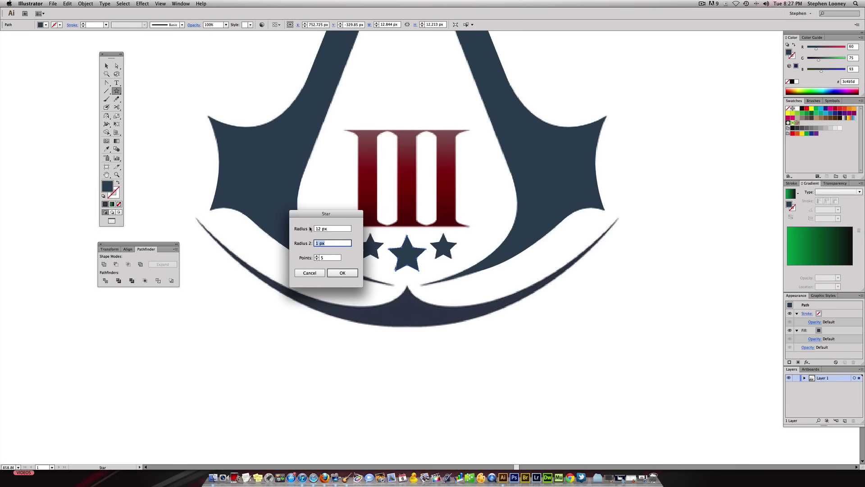
pyautogui.click(337, 272)
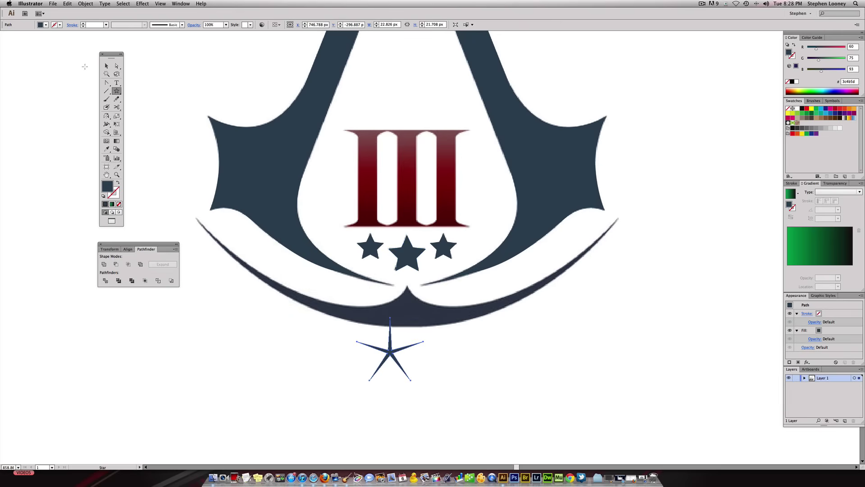
# Enlarge the thin star to about 60 px wide, move it aside to the right and delete it.
pyautogui.click(107, 66)
pyautogui.click(464, 343)
pyautogui.click(392, 349)
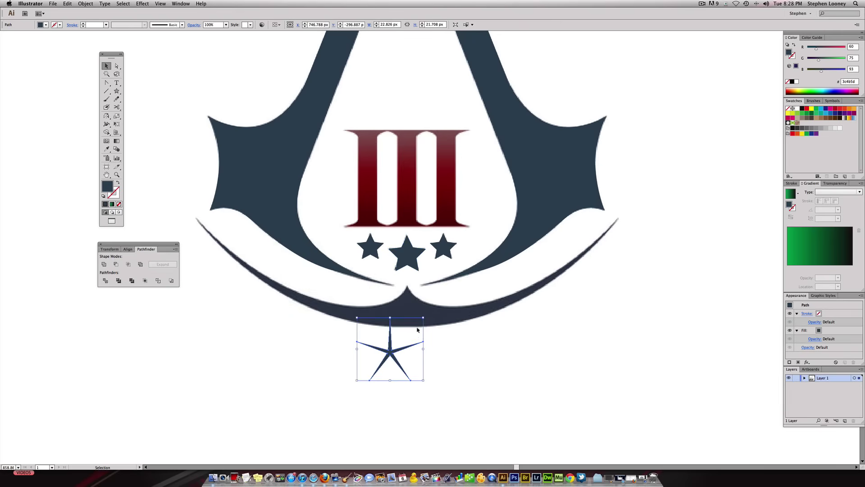
pyautogui.moveTo(423, 317); pyautogui.dragTo(477, 266)
pyautogui.moveTo(397, 343); pyautogui.dragTo(620, 344)
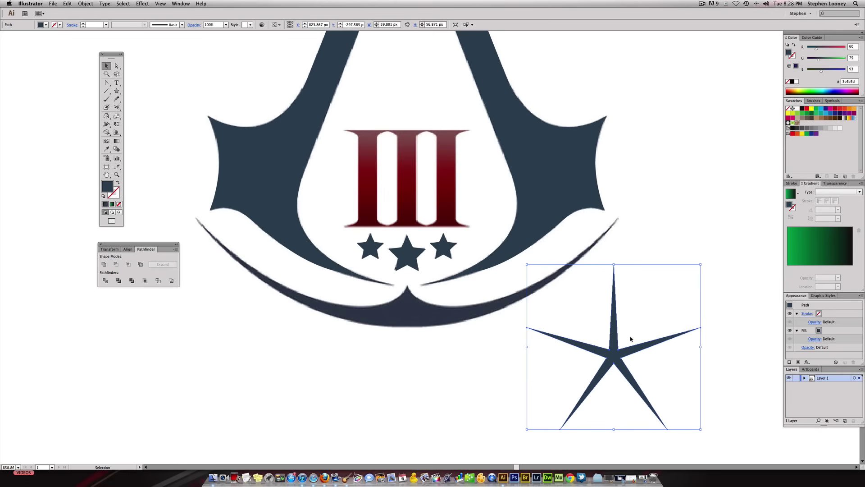
pyautogui.press('Delete')
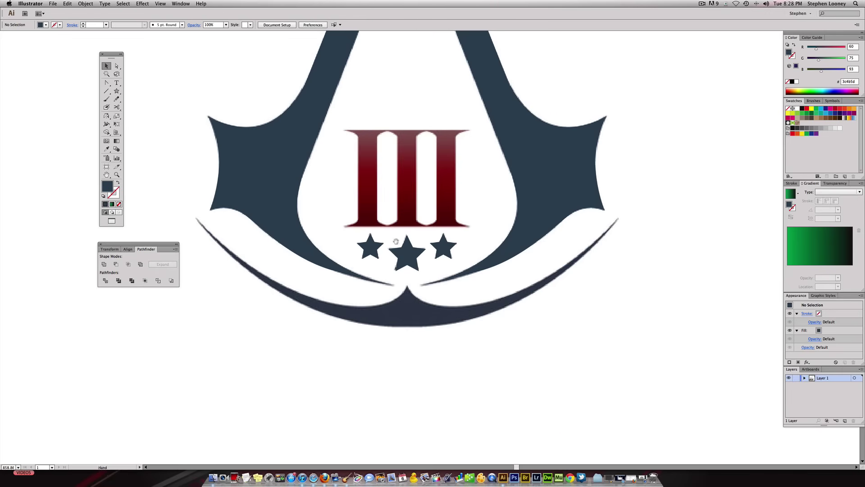
# Trace the bottom crescent's outer curve with the Pen tool as a closed shape spanning its left and right tips.
pyautogui.keyDown('alt'); pyautogui.keyDown('super'); pyautogui.click(398, 240); pyautogui.keyUp('super'); pyautogui.keyUp('alt')
pyautogui.moveTo(106, 82); pyautogui.dragTo(128, 83)
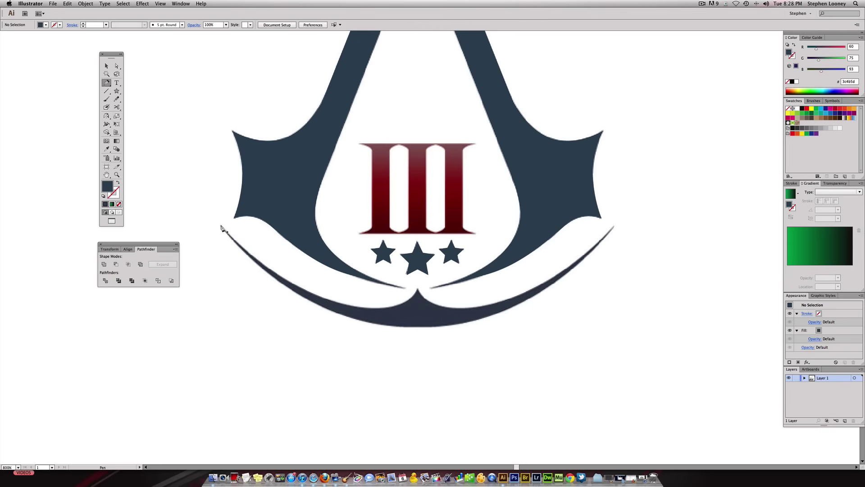
pyautogui.click(221, 226)
pyautogui.click(614, 226)
pyautogui.moveTo(221, 226); pyautogui.dragTo(114, 117)
pyautogui.scroll(-5, 253, 123)
pyautogui.hscroll(3, 315, 162)
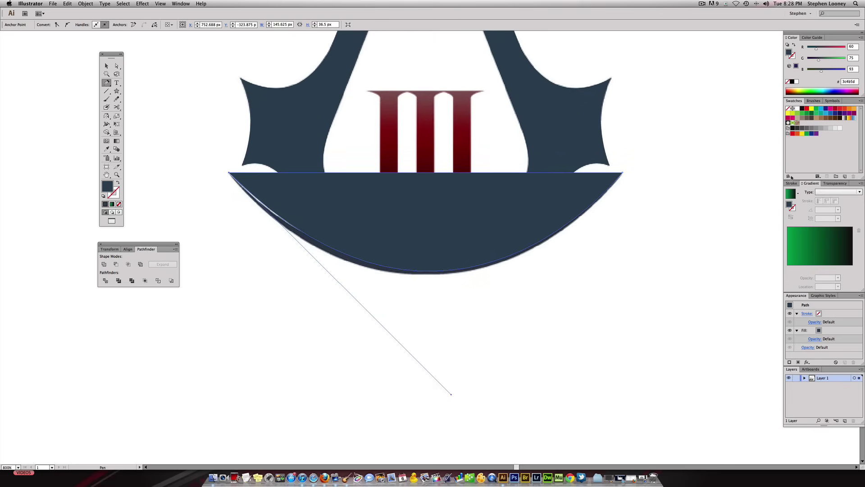
# Give the traced crescent shape an orange C=0 M=35 Y=85 K=0 stroke with no fill.
pyautogui.click(851, 110)
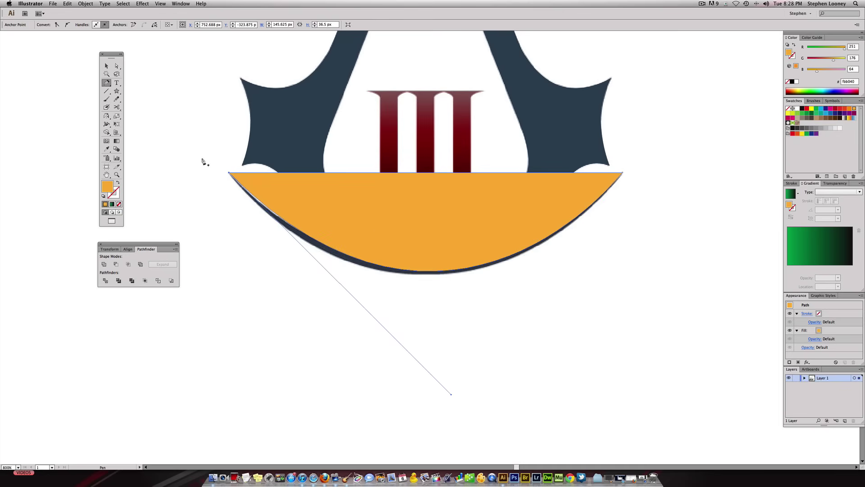
pyautogui.click(118, 182)
pyautogui.press('a')
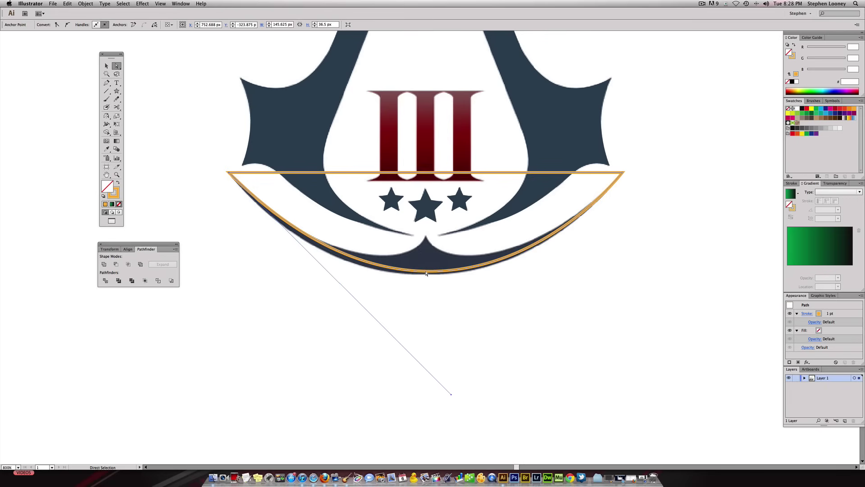
# Add an anchor point at the lowest middle point of the traced crescent curve.
pyautogui.press('+')
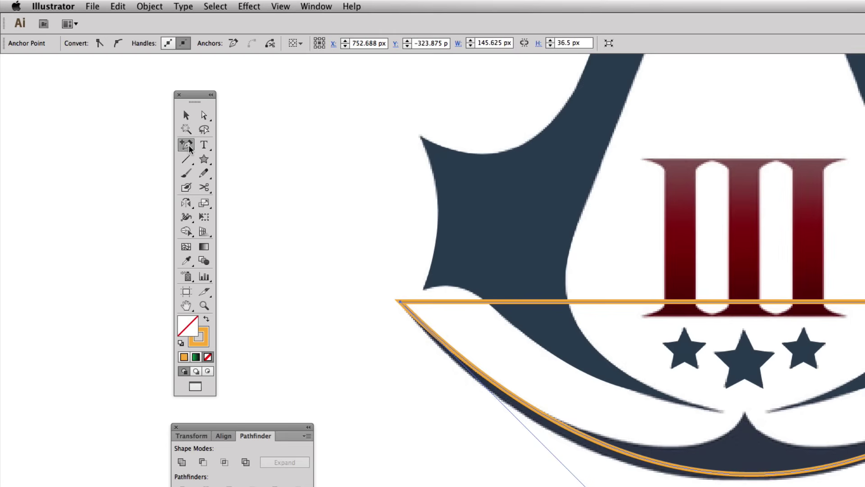
pyautogui.click(107, 84)
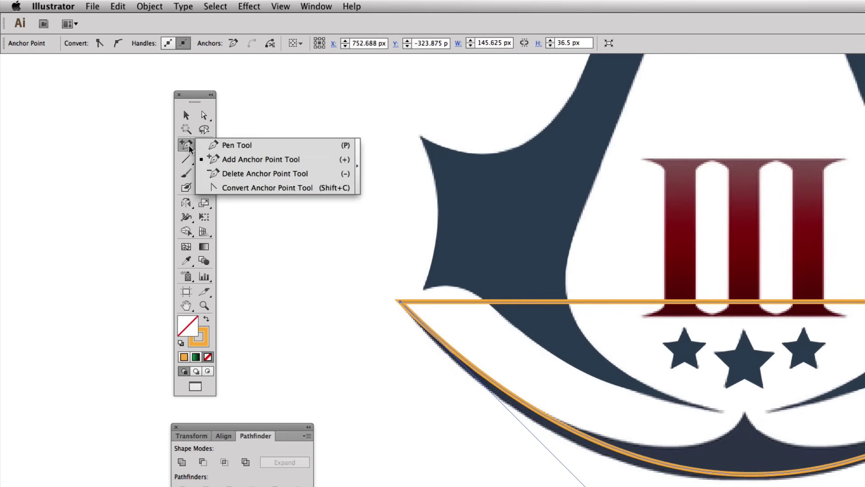
pyautogui.click(214, 159)
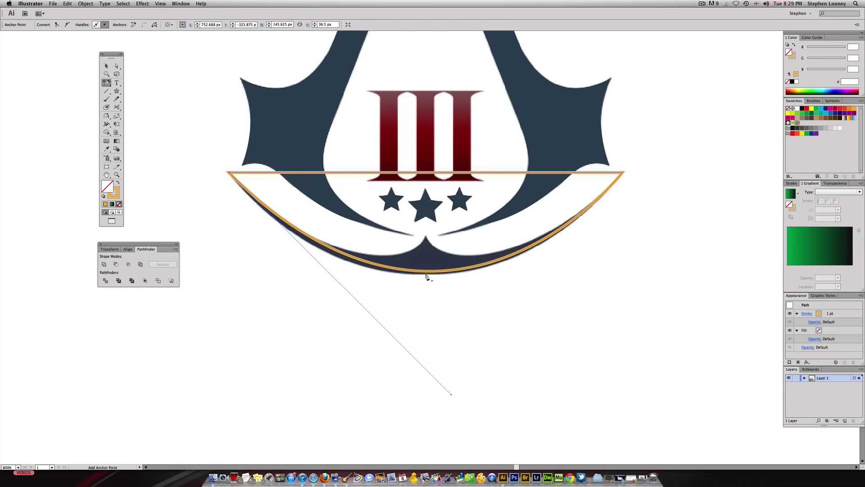
pyautogui.click(671, 431)
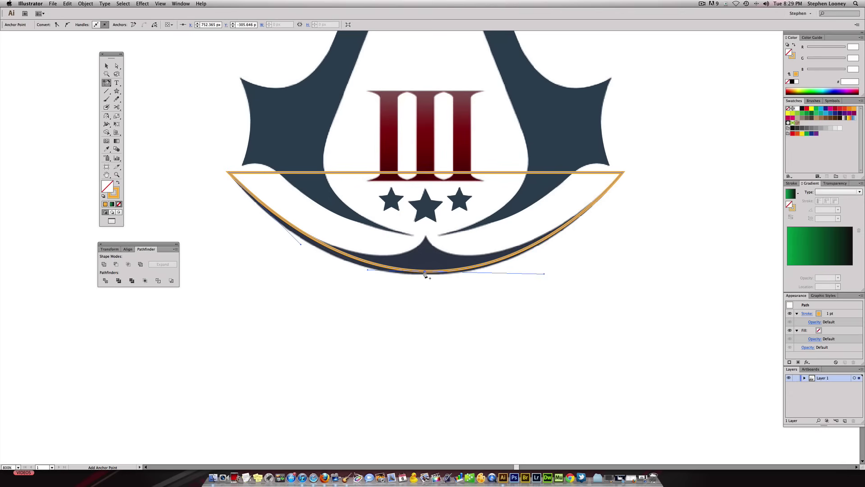
# Adjust the new bottom anchor and the curve's direction handles so the path follows the crescent's outer edge.
pyautogui.press('a')
pyautogui.moveTo(426, 273); pyautogui.dragTo(425, 275)
pyautogui.moveTo(368, 274); pyautogui.dragTo(345, 274)
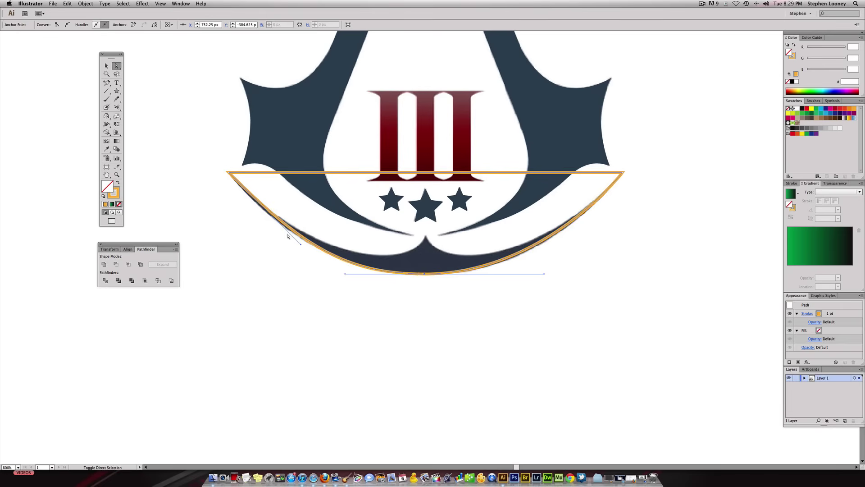
pyautogui.moveTo(301, 245); pyautogui.dragTo(284, 239)
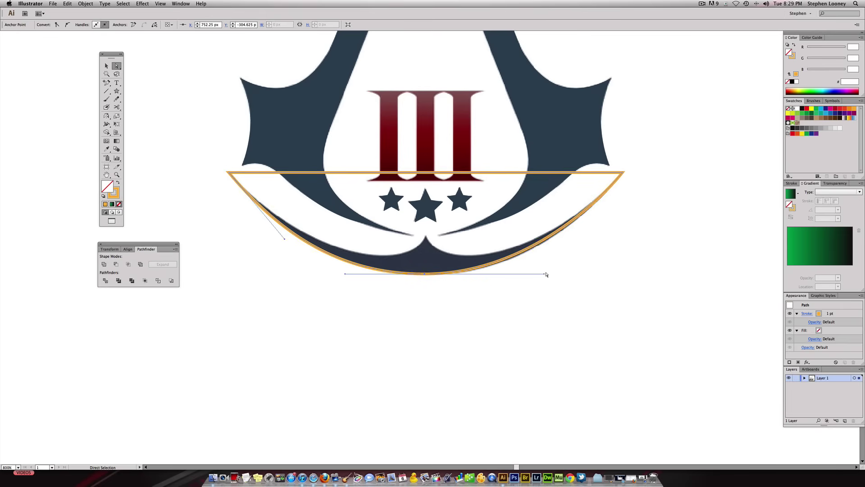
pyautogui.moveTo(544, 275); pyautogui.dragTo(552, 273)
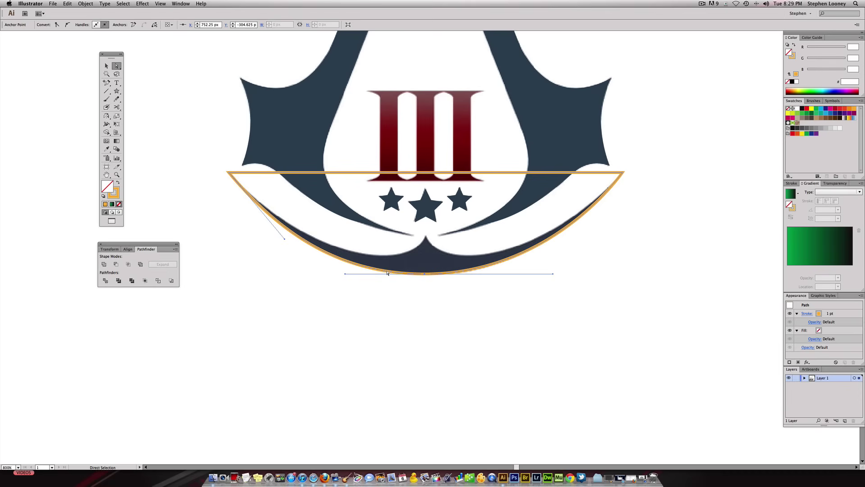
pyautogui.scroll(2, 395, 214)
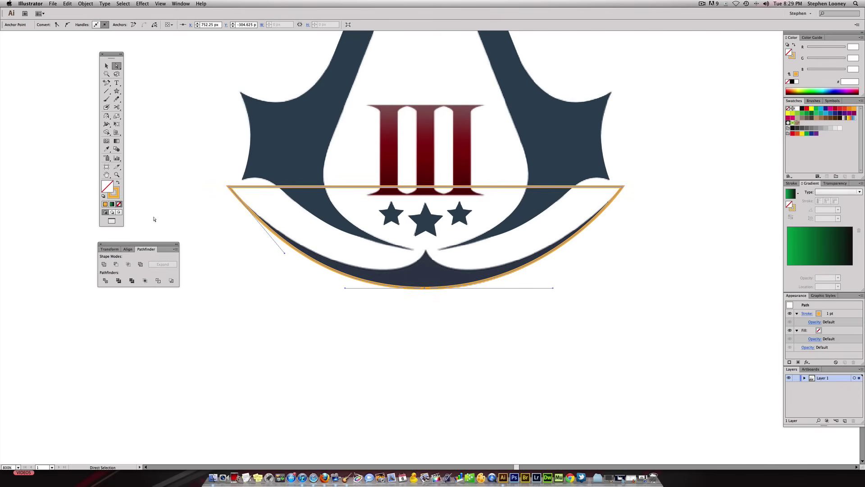
# Remove the orange stroke from the traced crescent outline and deselect the path.
pyautogui.click(115, 196)
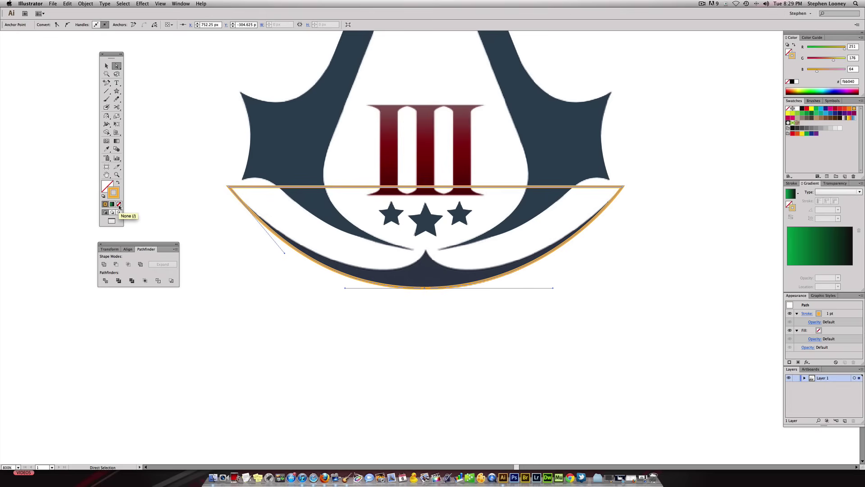
pyautogui.click(120, 204)
pyautogui.click(106, 65)
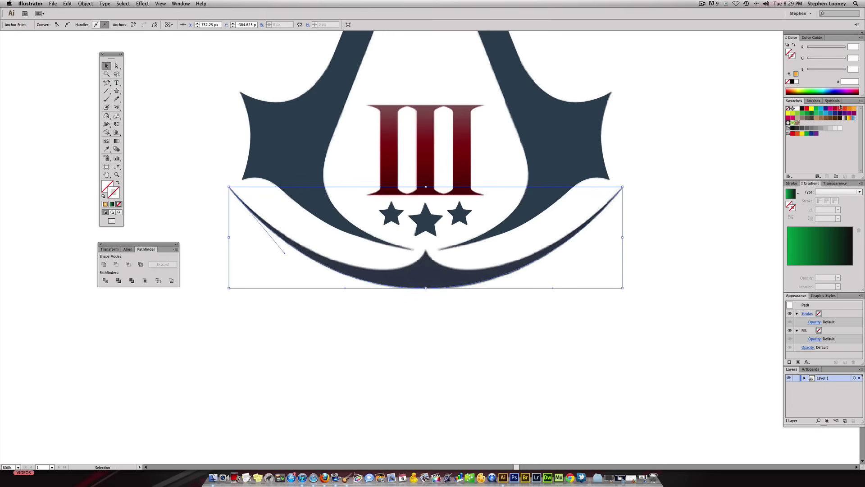
pyautogui.click(854, 109)
pyautogui.press('super+z')
pyautogui.click(687, 194)
# Draw a closed Pen path along the crescent's upper-left inner curve, from beyond its left tip to its centre peak.
pyautogui.moveTo(474, 237); pyautogui.dragTo(477, 254)
pyautogui.moveTo(106, 82); pyautogui.dragTo(138, 83)
pyautogui.click(220, 192)
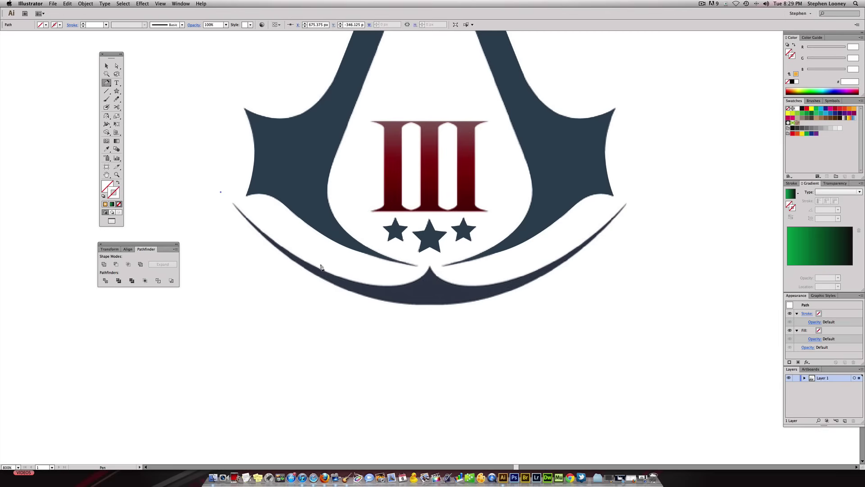
pyautogui.moveTo(325, 271); pyautogui.dragTo(433, 237)
pyautogui.moveTo(220, 192); pyautogui.dragTo(209, 226)
pyautogui.press('v')
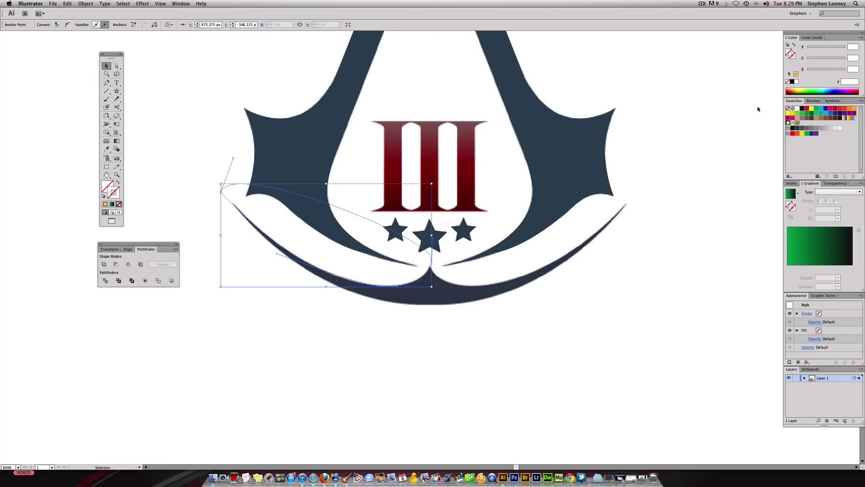
# Fill the closed path over the crescent's upper-left inner curve with dark green and leave it without a stroke.
pyautogui.click(814, 115)
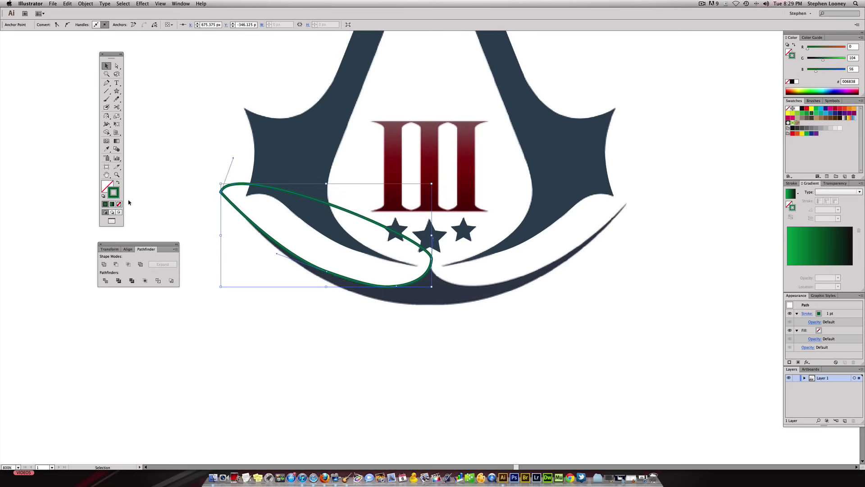
pyautogui.click(118, 182)
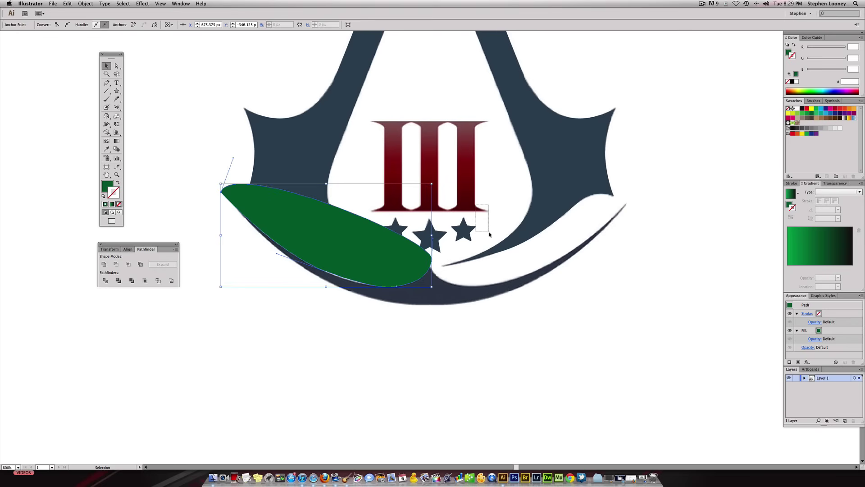
# Unlock all artwork, and lock only the reference image again.
pyautogui.click(464, 231)
pyautogui.moveTo(502, 206); pyautogui.dragTo(510, 236)
pyautogui.press('alt+super+2')
pyautogui.click(708, 226)
pyautogui.click(602, 243)
pyautogui.press('super+2')
# Select the traced crescent outline and fill it with orange, without a stroke.
pyautogui.moveTo(579, 231); pyautogui.dragTo(591, 248)
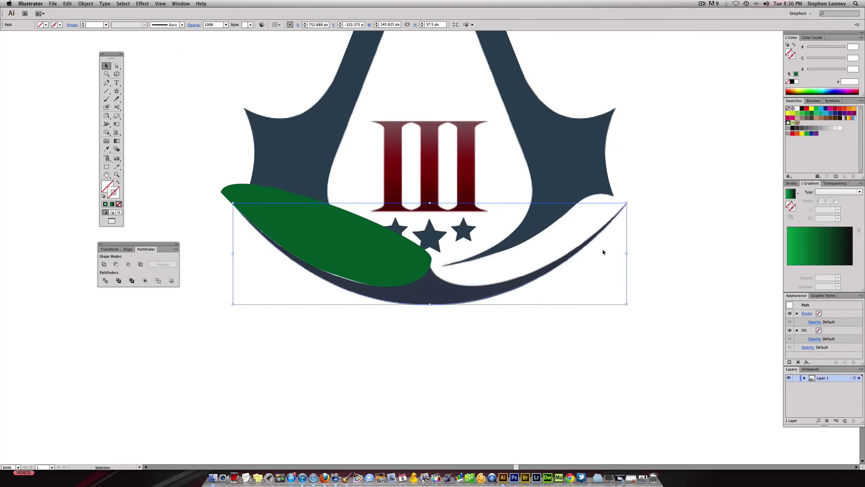
pyautogui.click(853, 108)
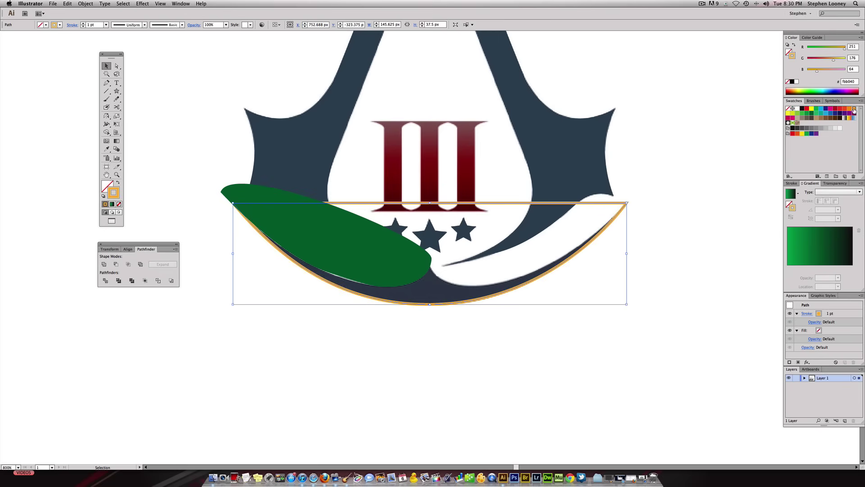
pyautogui.click(118, 183)
# Duplicate the green shape to the right and reflect the copy horizontally.
pyautogui.click(376, 273)
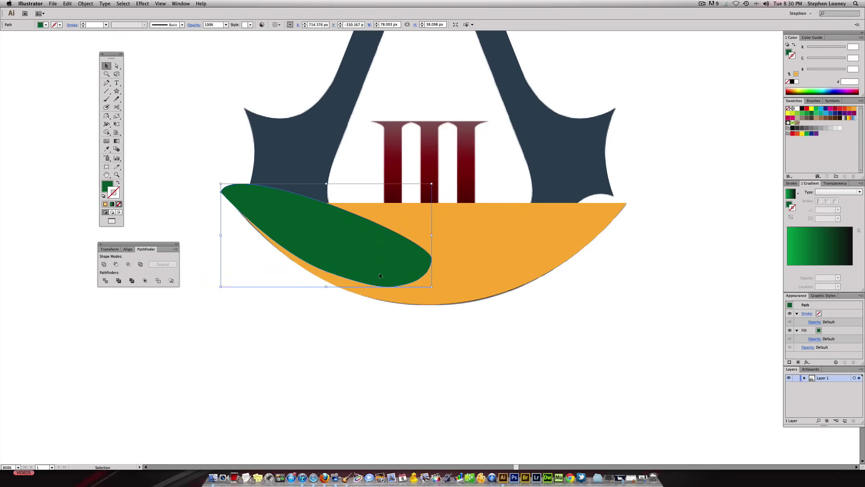
pyautogui.moveTo(374, 263); pyautogui.dragTo(580, 263)
pyautogui.click(107, 116)
pyautogui.moveTo(382, 242); pyautogui.dragTo(630, 244)
# Shift the mirrored green shape horizontally so it meets the other one at the crescent's centre peak.
pyautogui.press('a')
pyautogui.moveTo(566, 263); pyautogui.dragTo(569, 260)
pyautogui.press('super+z')
pyautogui.moveTo(509, 255); pyautogui.dragTo(515, 254)
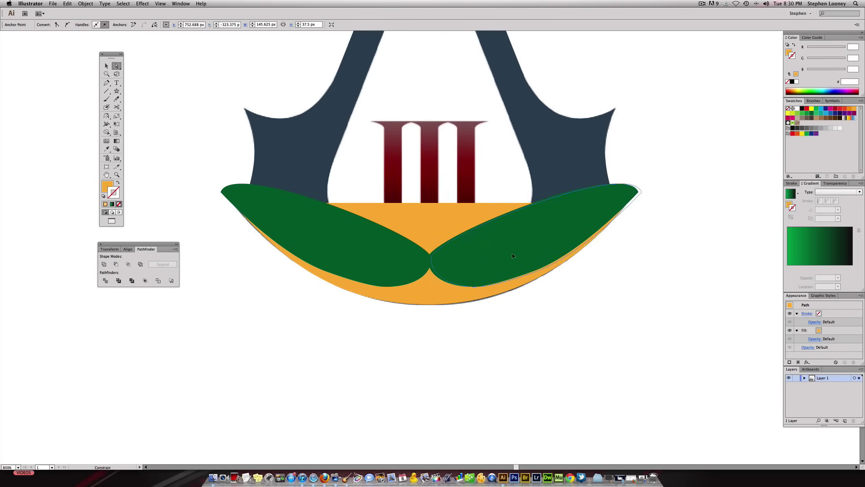
pyautogui.click(510, 254)
# Select the orange shape and both green shapes and move them together to the empty area below the reference emblem.
pyautogui.click(446, 224)
pyautogui.moveTo(441, 219); pyautogui.dragTo(455, 242)
pyautogui.click(455, 263)
pyautogui.click(585, 353)
pyautogui.click(276, 205)
pyautogui.keyDown('shift'); pyautogui.click(411, 212); pyautogui.keyUp('shift')
pyautogui.keyDown('shift'); pyautogui.click(557, 220); pyautogui.keyUp('shift')
pyautogui.moveTo(518, 289); pyautogui.dragTo(516, 455)
pyautogui.moveTo(495, 369); pyautogui.dragTo(481, 293)
pyautogui.click(631, 311)
pyautogui.hscroll(-5, 360, 340)
# Select both green shapes, send them behind the orange shape, and deselect.
pyautogui.click(400, 333)
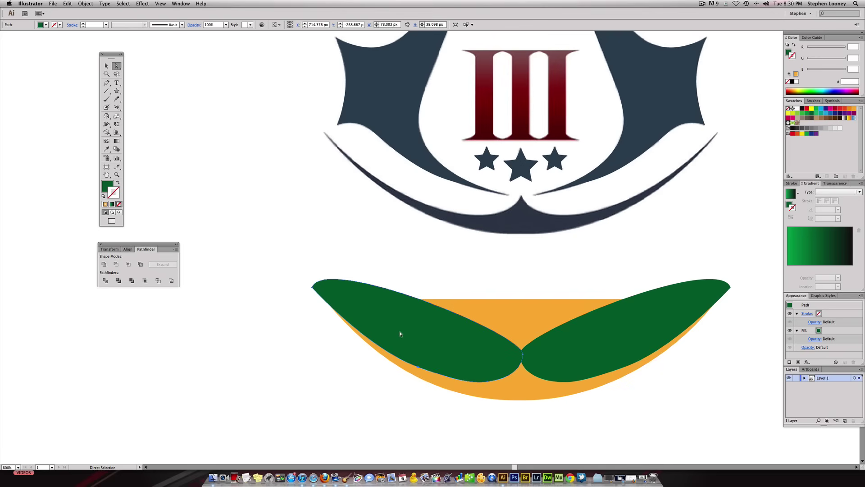
pyautogui.keyDown('shift'); pyautogui.click(569, 340); pyautogui.keyUp('shift')
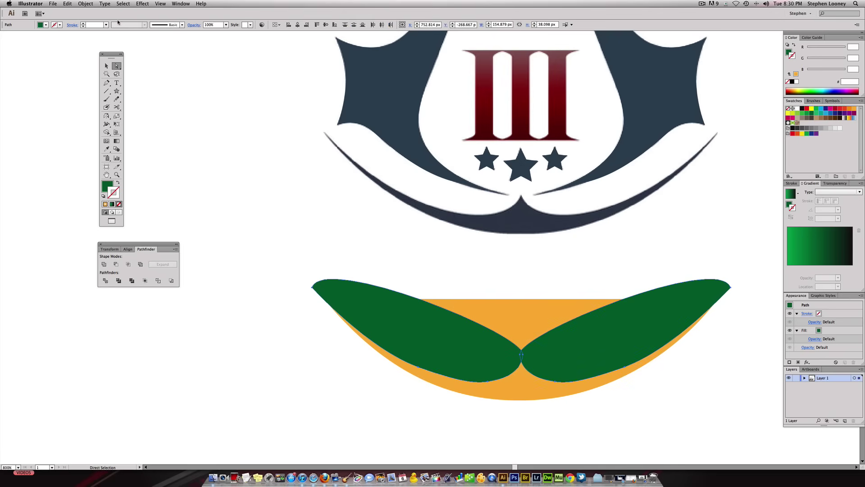
pyautogui.click(87, 4)
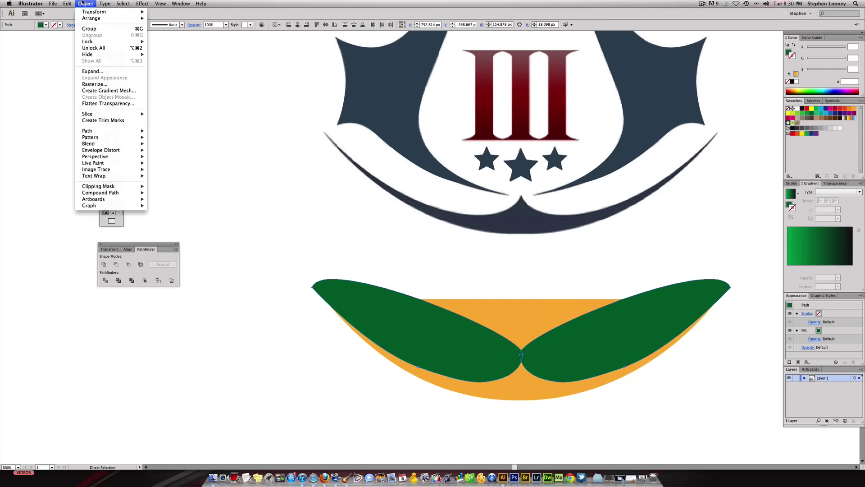
pyautogui.moveTo(108, 18)
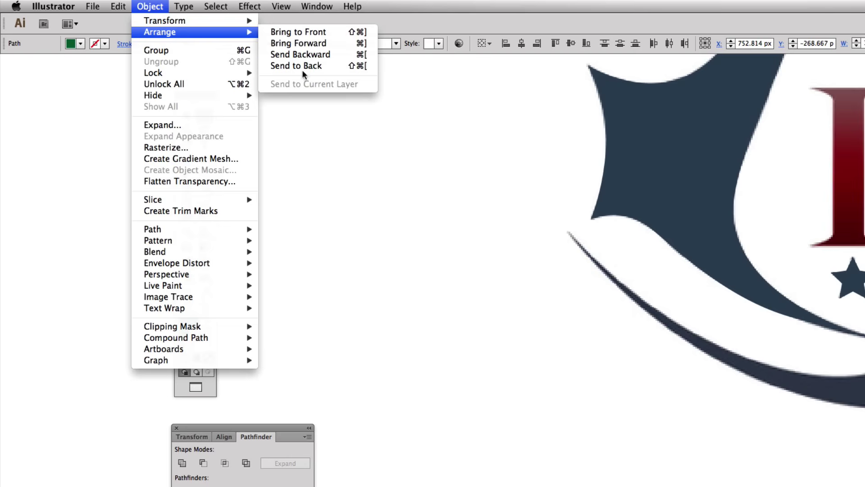
pyautogui.click(296, 66)
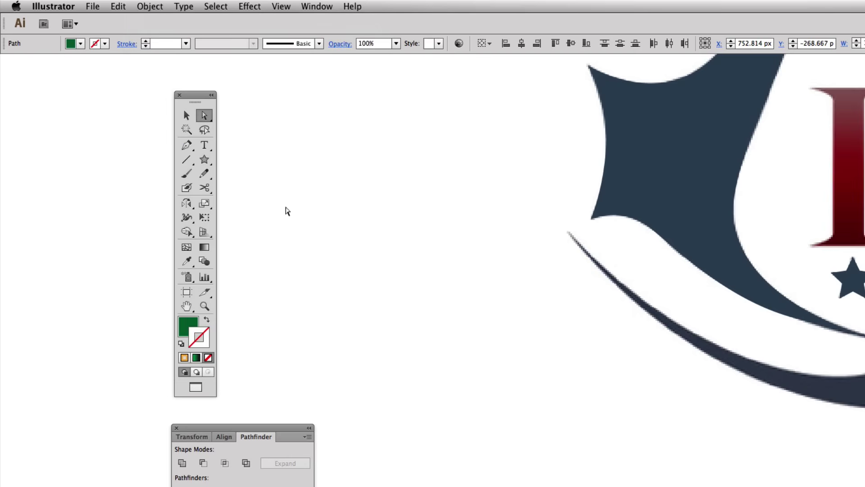
pyautogui.click(187, 116)
pyautogui.click(426, 206)
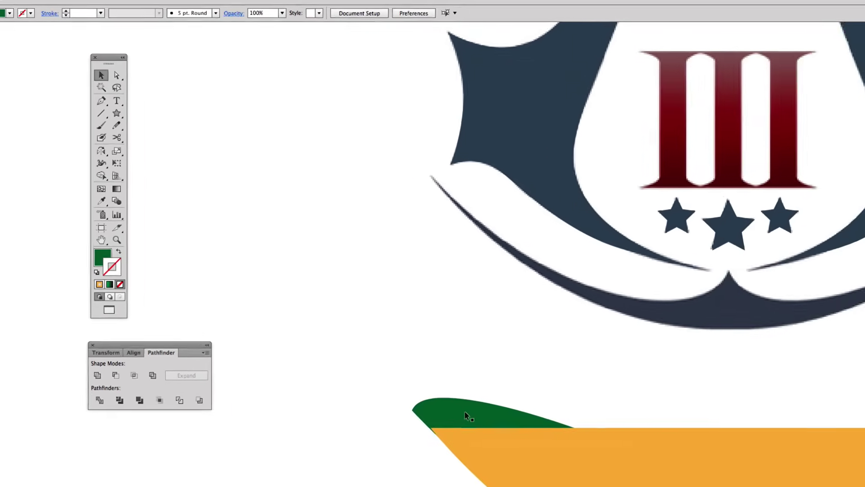
# Cut each green shape out of the orange shape with the Minus Back pathfinder, one after the other.
pyautogui.click(346, 339)
pyautogui.keyDown('shift'); pyautogui.click(356, 363); pyautogui.keyUp('shift')
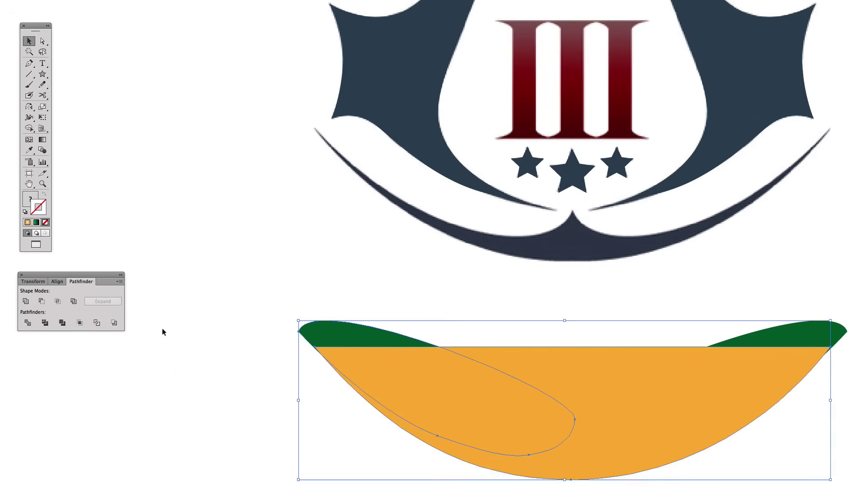
pyautogui.click(114, 323)
pyautogui.click(784, 336)
pyautogui.keyDown('shift'); pyautogui.click(620, 390); pyautogui.keyUp('shift')
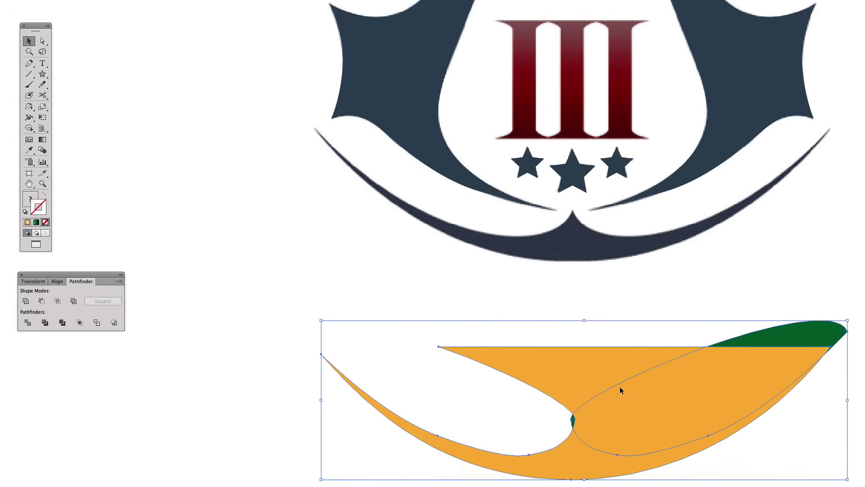
pyautogui.click(114, 323)
pyautogui.click(267, 320)
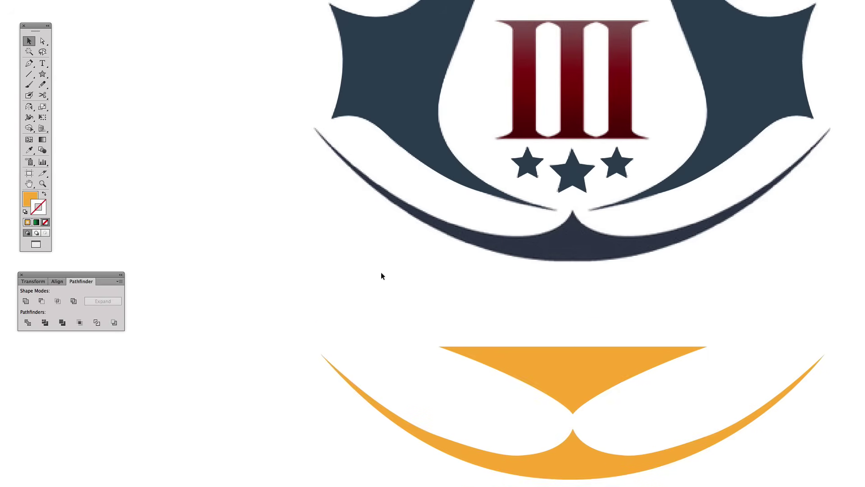
# Delete the leftover orange triangle above the crescent.
pyautogui.press('a')
pyautogui.moveTo(430, 338); pyautogui.dragTo(477, 379)
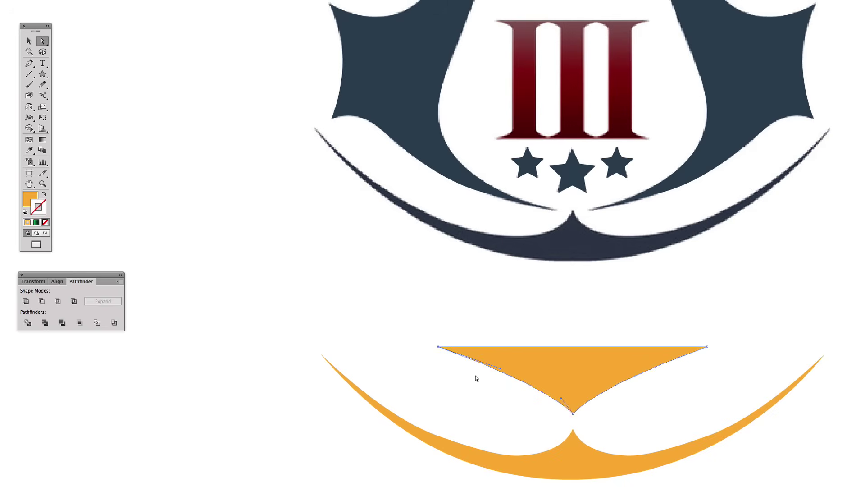
pyautogui.press('Delete')
pyautogui.press('Delete')
# Recolour the crescent with the navy sampled from the reference crescent and move it back up over the reference.
pyautogui.hscroll(5, 479, 367)
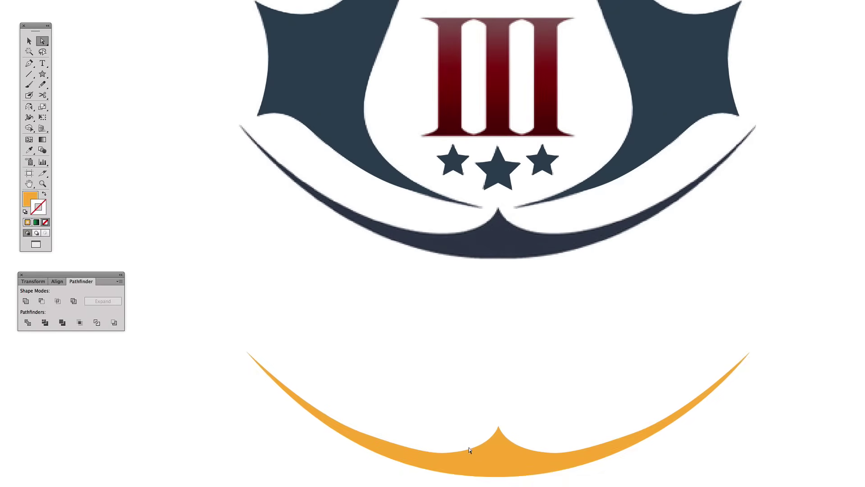
pyautogui.click(480, 467)
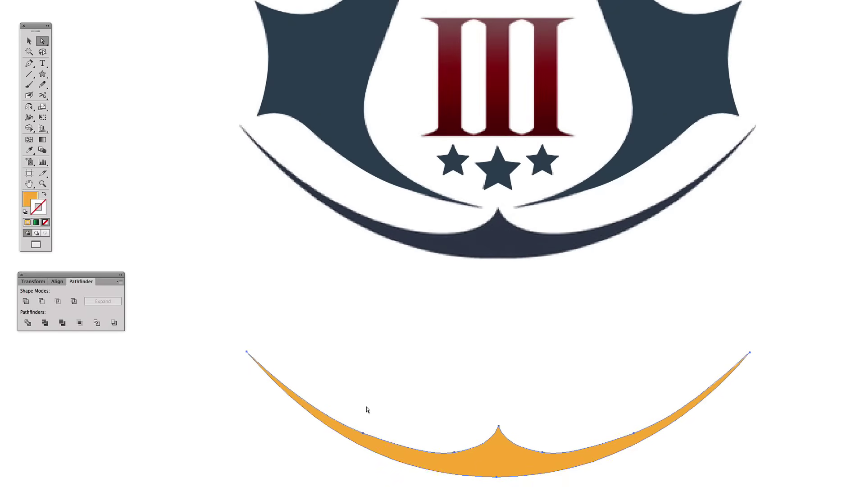
pyautogui.click(30, 150)
pyautogui.click(491, 228)
pyautogui.click(29, 41)
pyautogui.moveTo(496, 462); pyautogui.dragTo(487, 349)
# Select the linked reference image behind the traced emblem.
pyautogui.press('super+minus')
pyautogui.press('super+minus')
pyautogui.press('super+minus')
pyautogui.moveTo(416, 217); pyautogui.dragTo(487, 204)
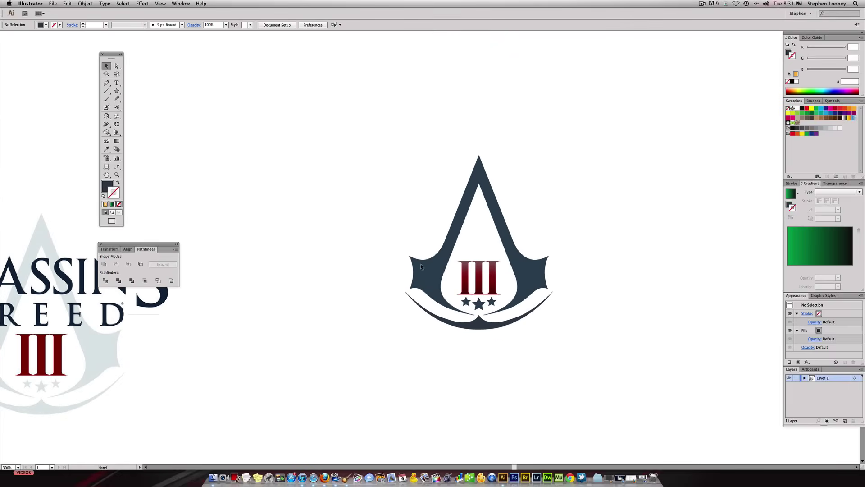
pyautogui.click(428, 221)
pyautogui.click(585, 202)
pyautogui.click(532, 230)
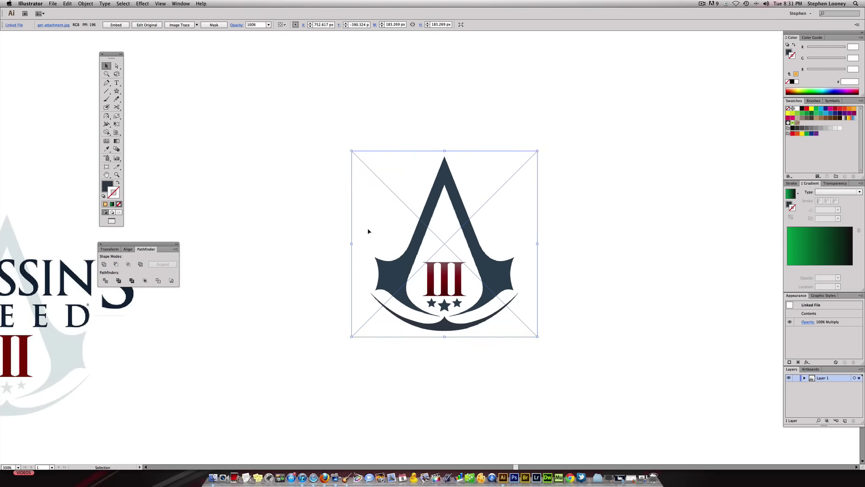